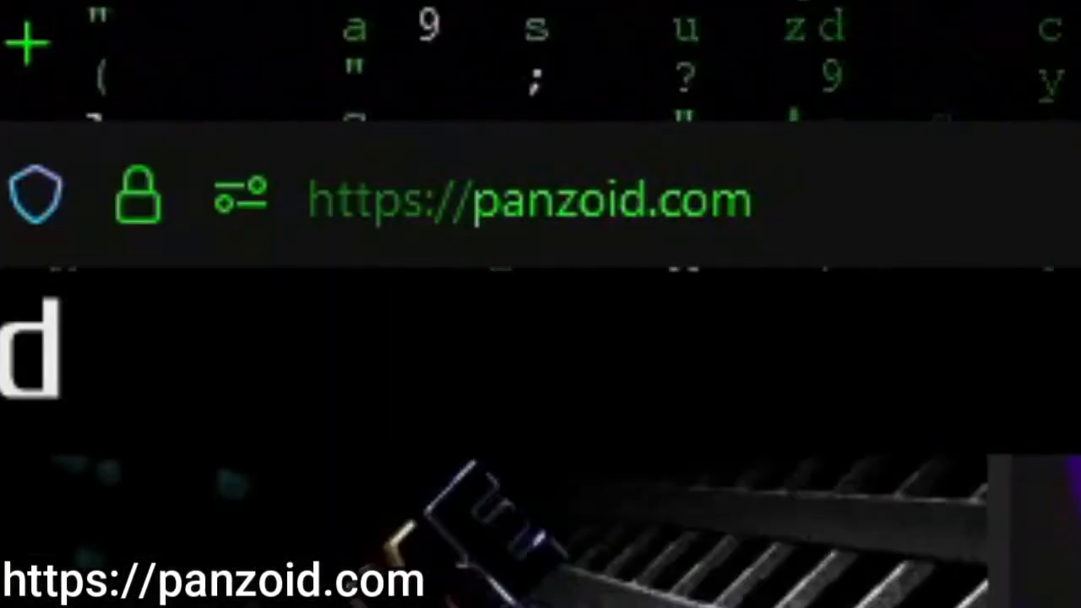
Step: Browse the trending creations for the Blue 2D Intro Template and open it in Clipmaker
{"action": "scroll", "coordinate": [442, 333], "scroll_direction": "down", "scroll_amount": 3}
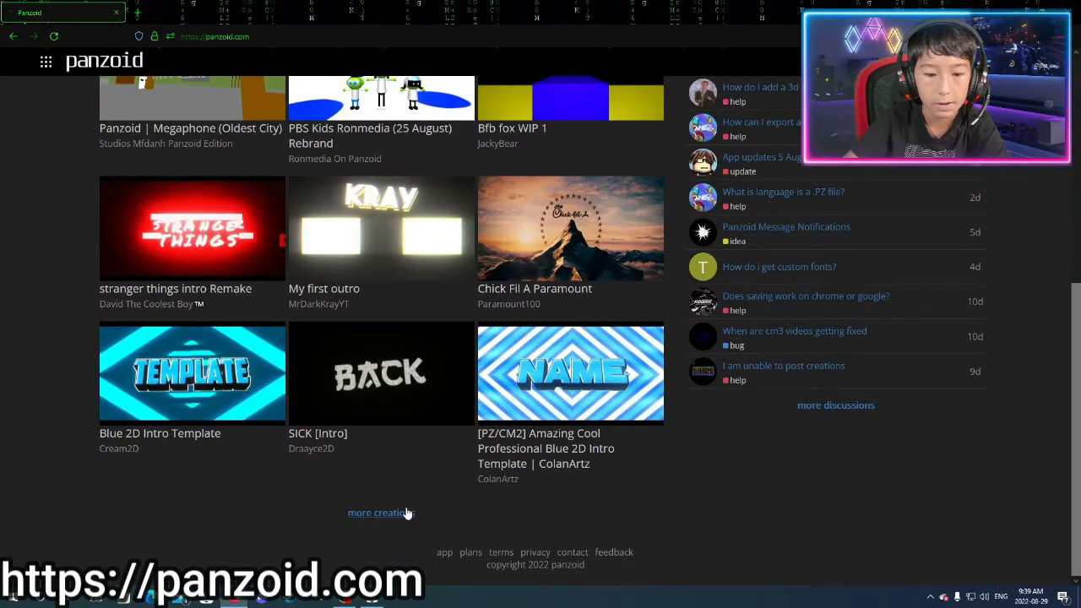
{"action": "left_click", "coordinate": [378, 512]}
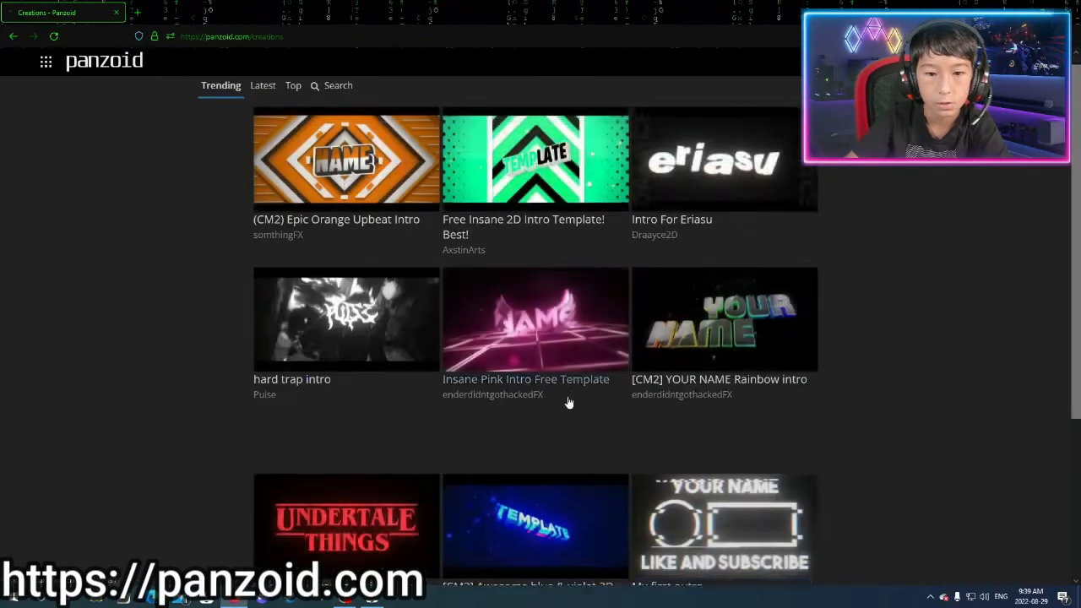
{"action": "scroll", "coordinate": [567, 400], "scroll_direction": "down", "scroll_amount": 3}
{"action": "scroll", "coordinate": [569, 402], "scroll_direction": "down", "scroll_amount": 15}
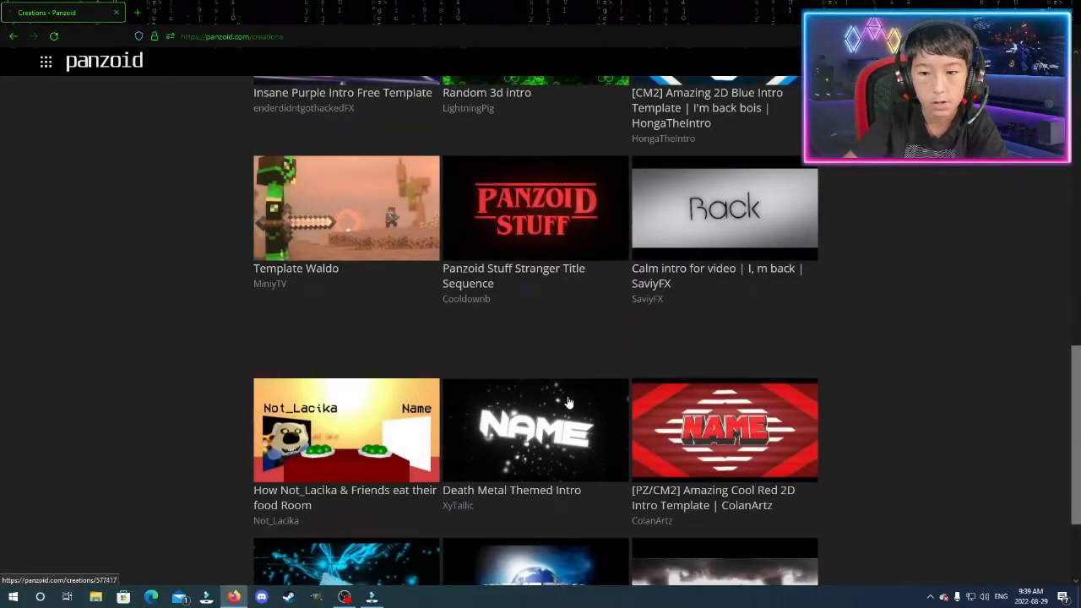
{"action": "scroll", "coordinate": [569, 402], "scroll_direction": "down", "scroll_amount": 5}
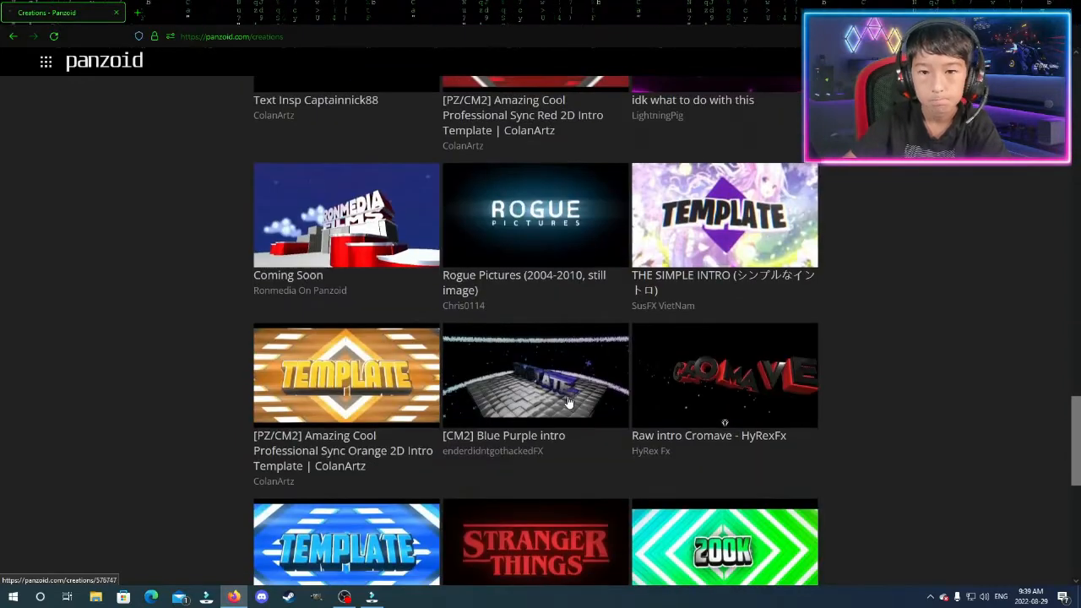
{"action": "left_click", "coordinate": [569, 402]}
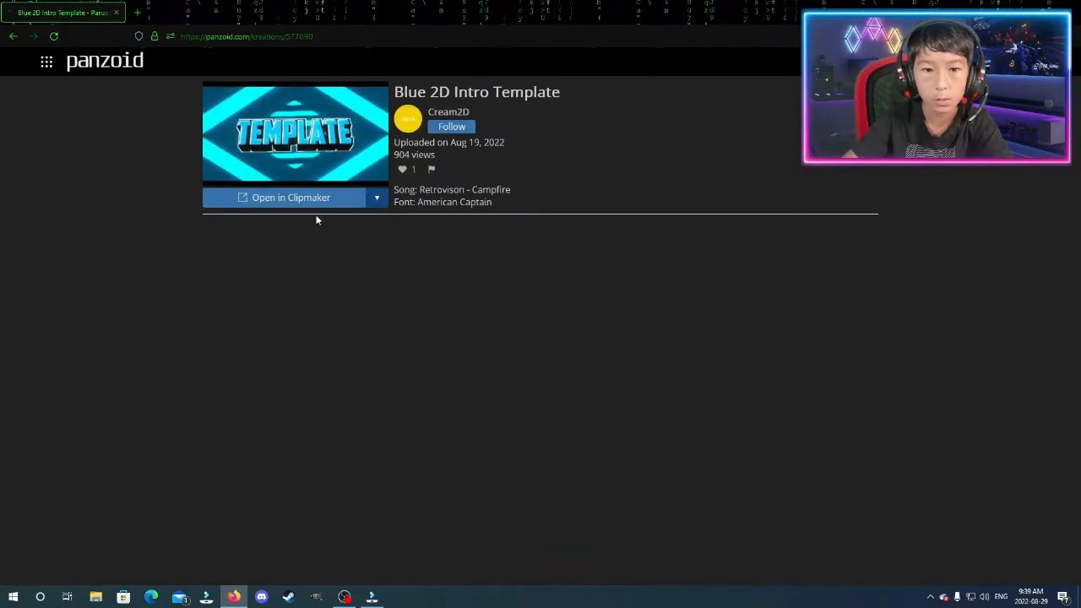
{"action": "left_click", "coordinate": [300, 198]}
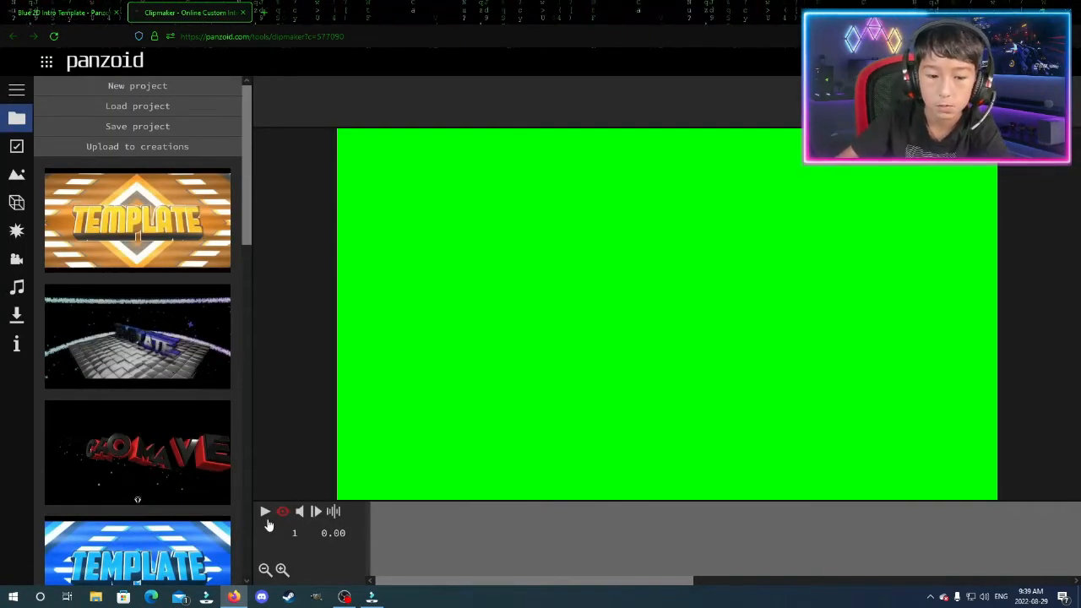
Step: Play the intro animation, pause it partway through, and check the audio track settings
{"action": "left_click", "coordinate": [265, 512]}
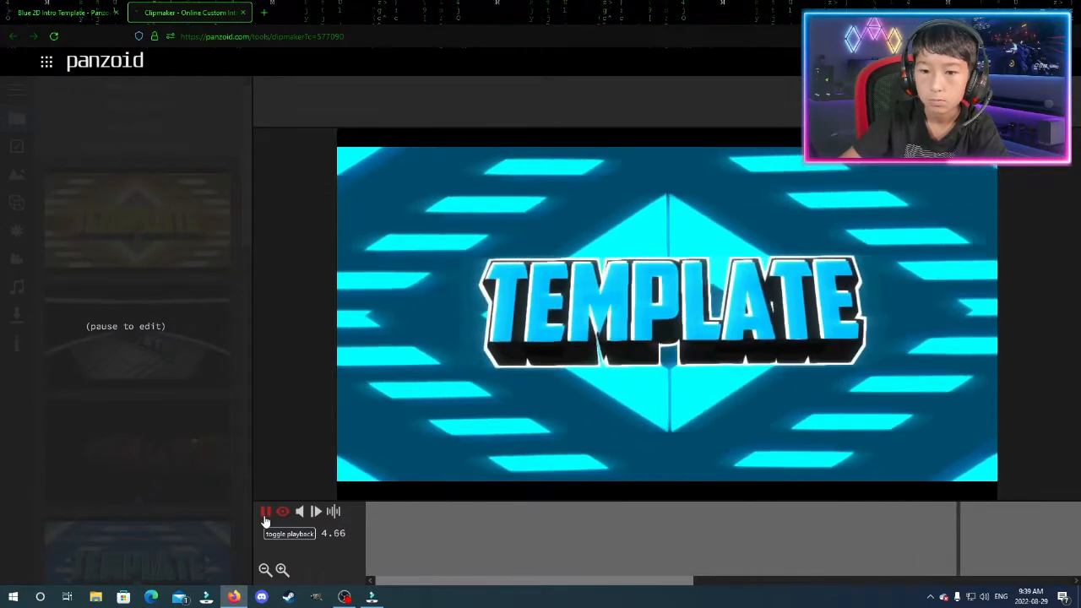
{"action": "left_click", "coordinate": [266, 516]}
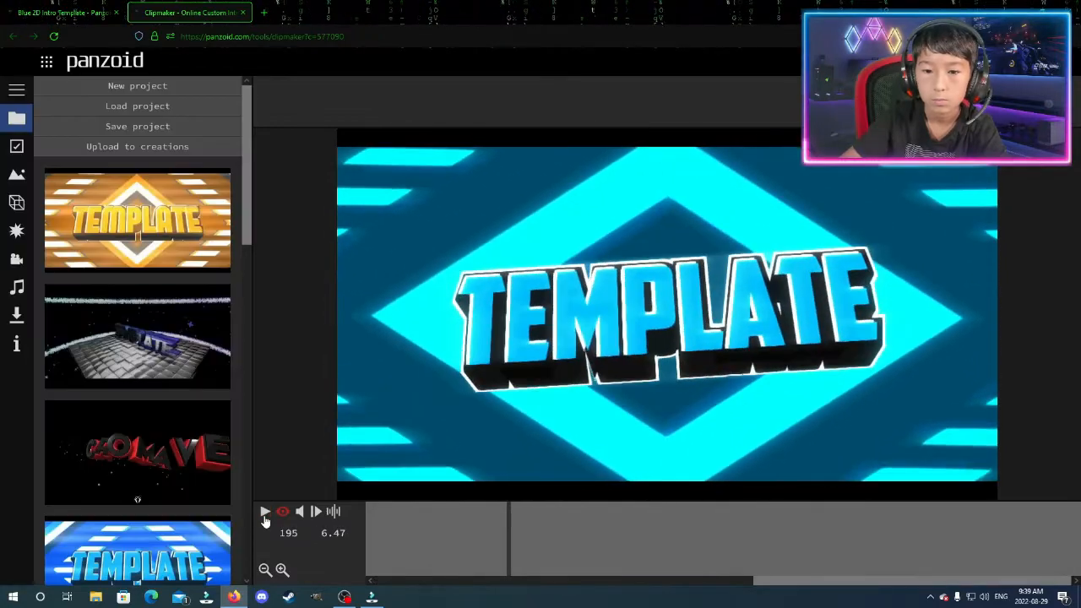
{"action": "left_click", "coordinate": [20, 286]}
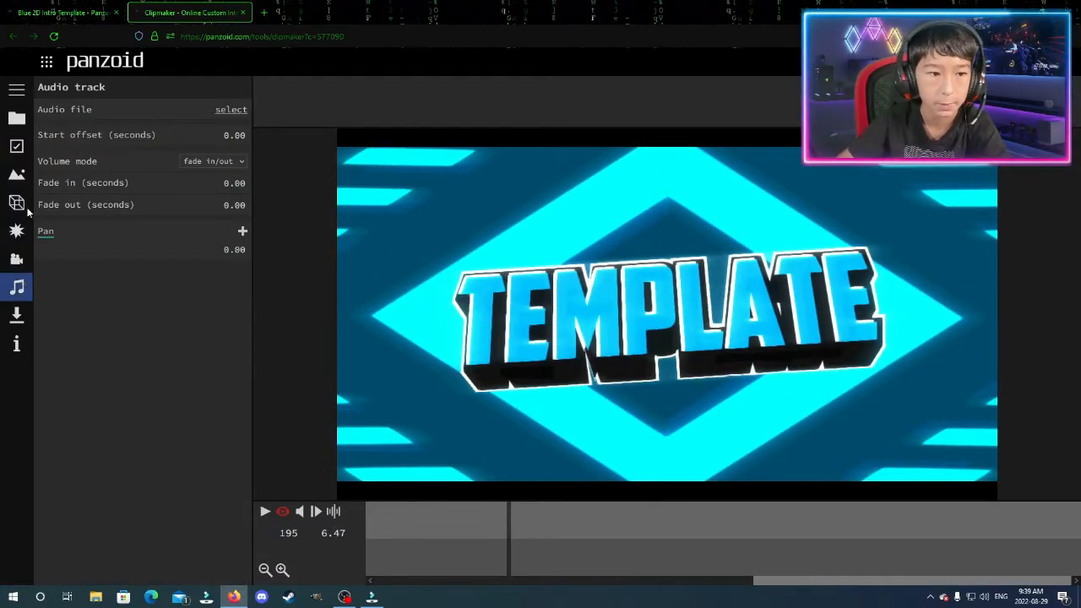
Step: Change the first TEMPLATE text object inside the nested groups to Poke-Master
{"action": "left_click", "coordinate": [17, 203]}
{"action": "scroll", "coordinate": [135, 165], "scroll_direction": "down", "scroll_amount": 2}
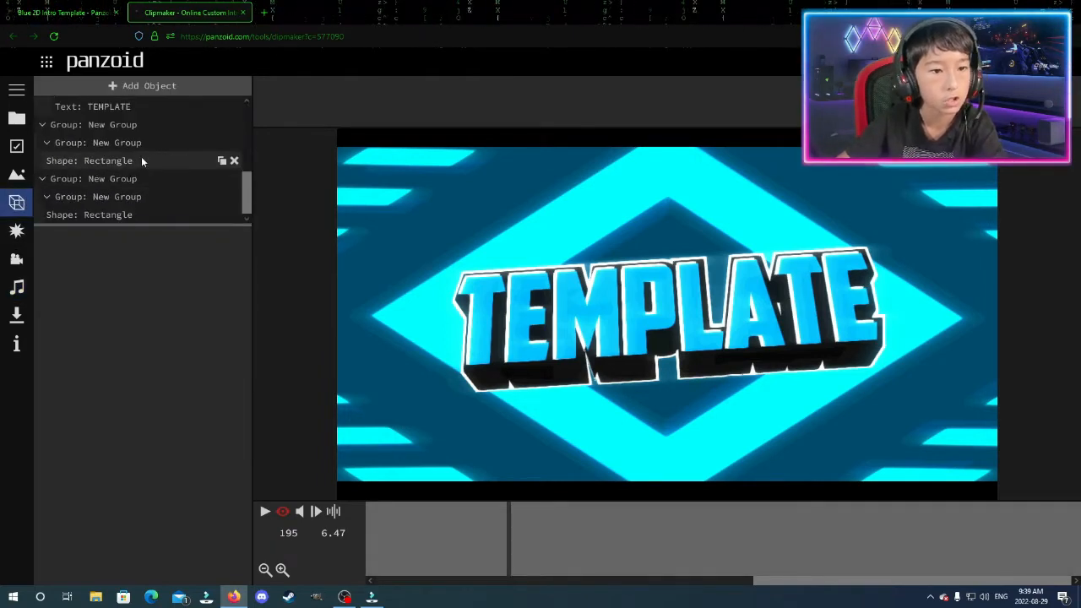
{"action": "scroll", "coordinate": [135, 169], "scroll_direction": "up", "scroll_amount": 2}
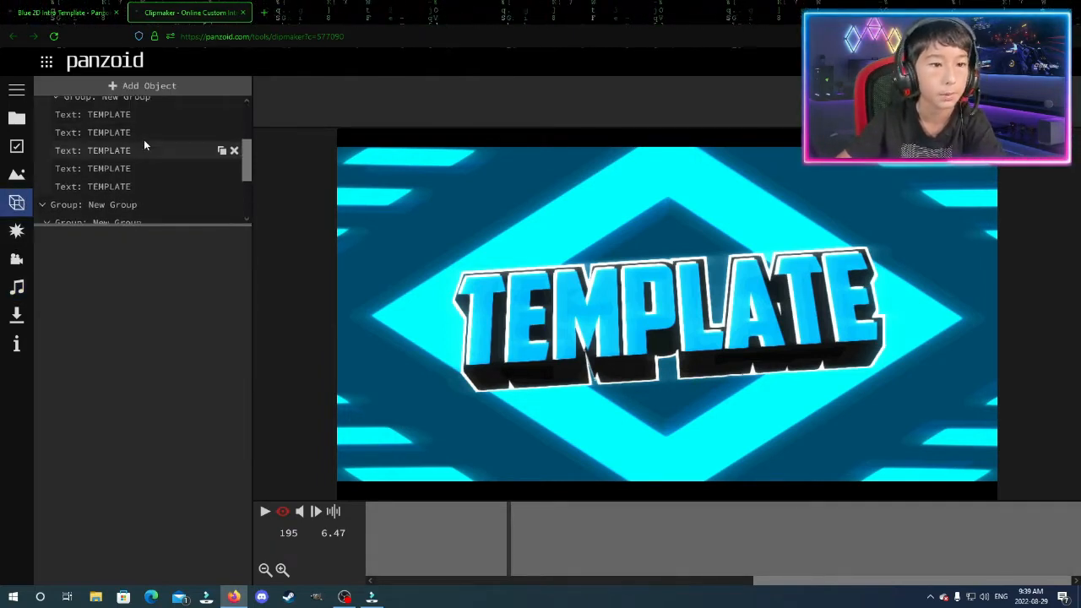
{"action": "scroll", "coordinate": [144, 145], "scroll_direction": "up", "scroll_amount": 3}
{"action": "left_click", "coordinate": [135, 177]}
{"action": "left_click", "coordinate": [127, 197]}
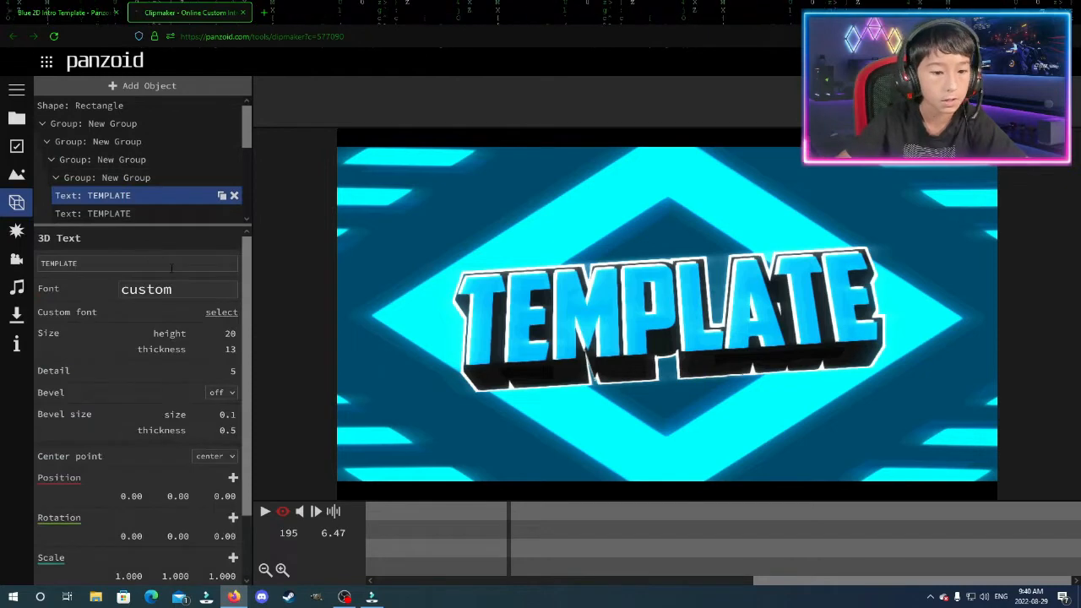
{"action": "type", "text": "Poke-Master"}
{"action": "key", "text": "Return"}
Step: Copy the Poke-Master wording into the second 3D text object in the group
{"action": "triple_click", "coordinate": [76, 263]}
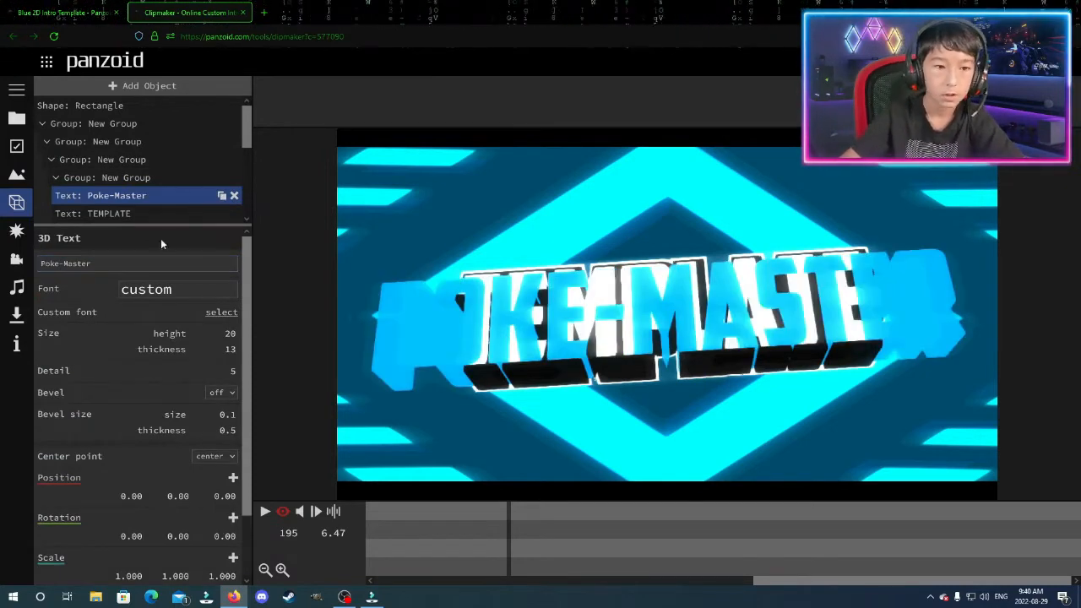
{"action": "scroll", "coordinate": [135, 174], "scroll_direction": "down", "scroll_amount": 1}
{"action": "left_click", "coordinate": [119, 146]}
{"action": "triple_click", "coordinate": [67, 264]}
{"action": "key", "text": "ctrl+v"}
{"action": "key", "text": "Return"}
Step: Replace the wording of the remaining three TEMPLATE text objects in the group with Poke-Master
{"action": "left_click", "coordinate": [127, 163]}
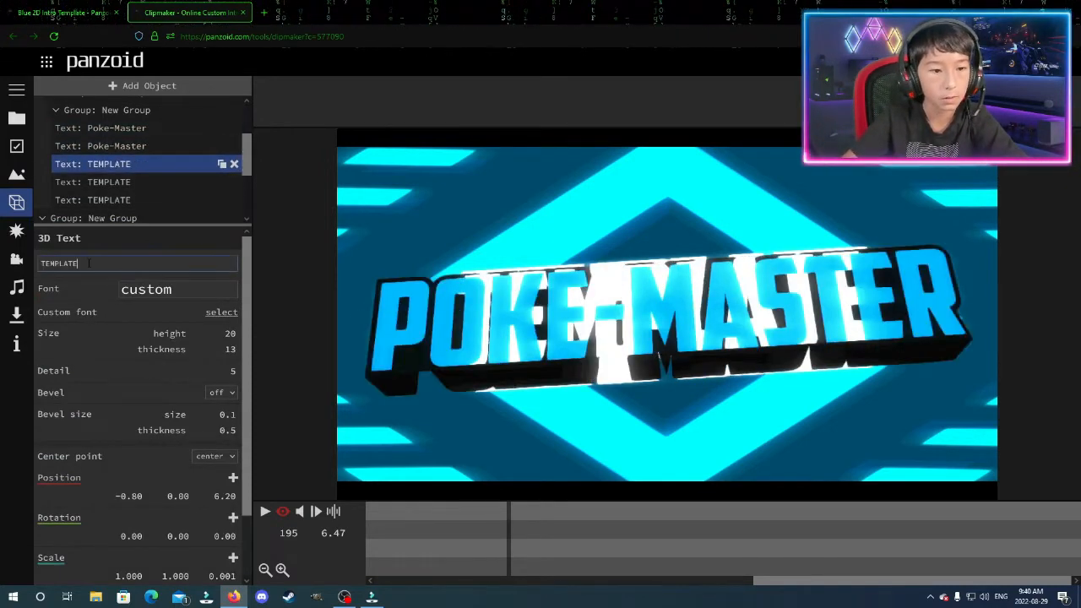
{"action": "key", "text": "Return"}
{"action": "left_click", "coordinate": [134, 180]}
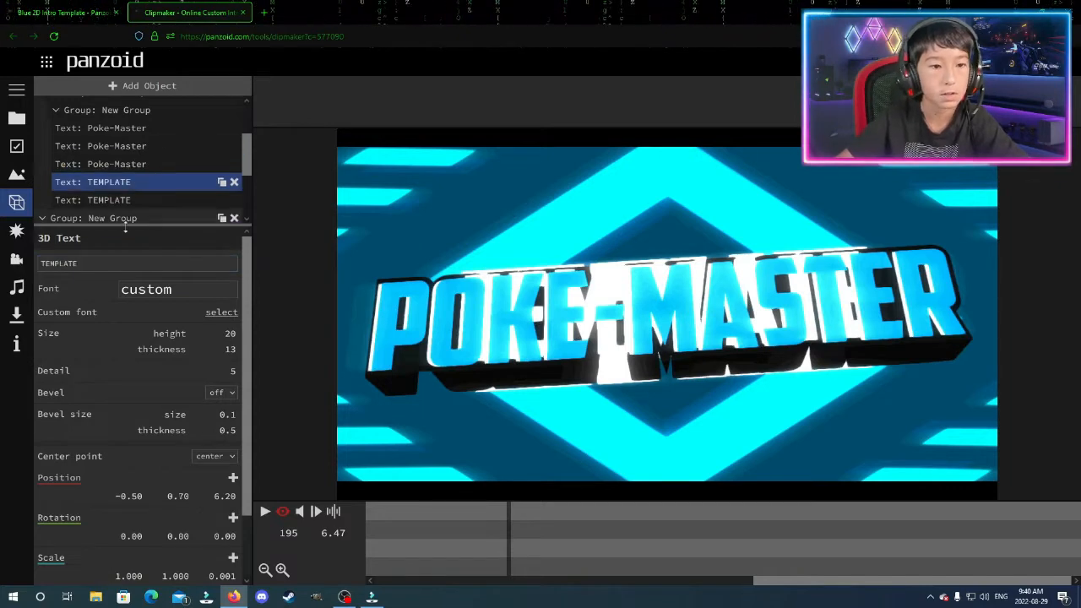
{"action": "key", "text": "Return"}
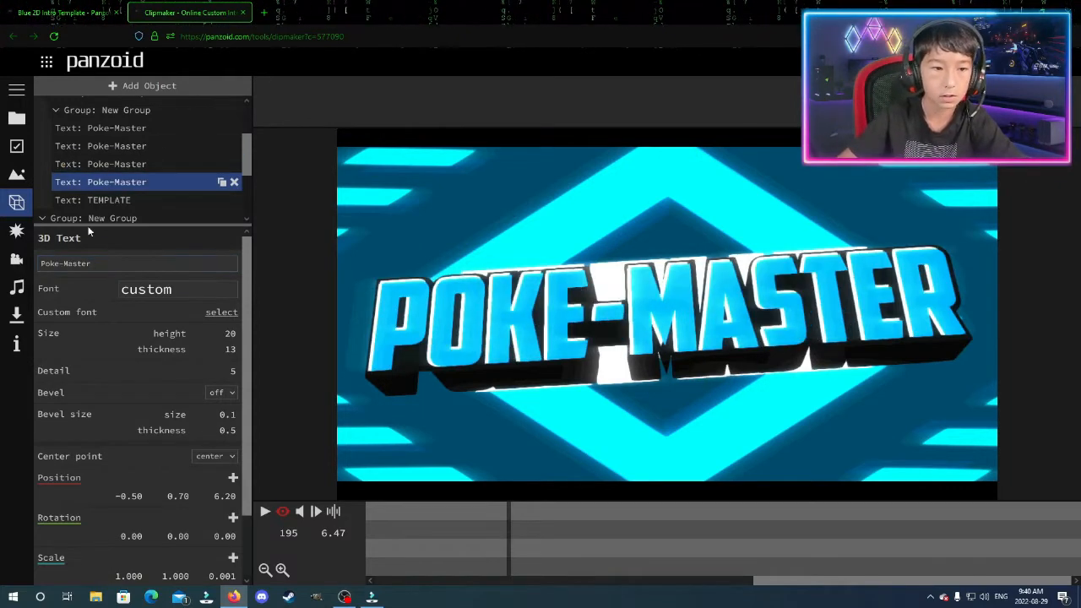
{"action": "left_click", "coordinate": [112, 218]}
{"action": "left_click", "coordinate": [117, 202]}
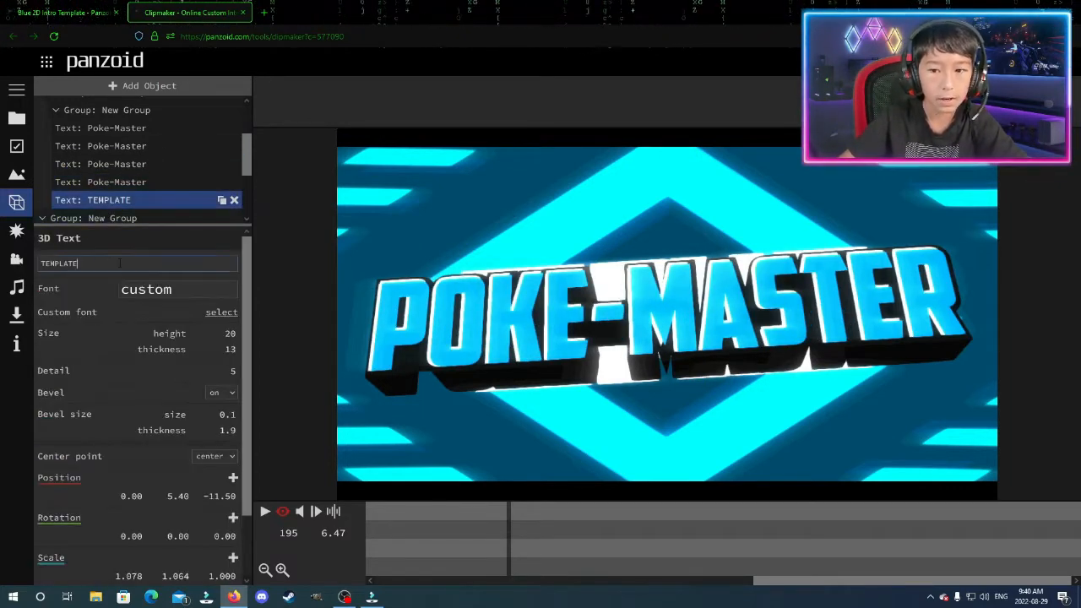
{"action": "key", "text": "Return"}
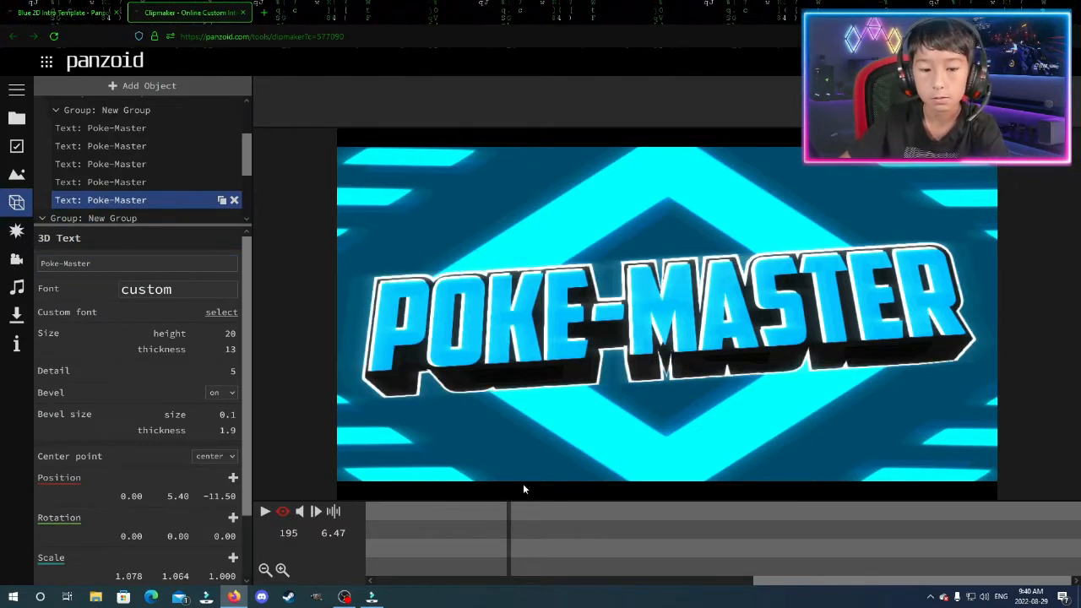
Step: Review the project's audio, video download, version information and camera animation settings, and its list of applied effects
{"action": "left_click", "coordinate": [19, 289]}
{"action": "left_click", "coordinate": [18, 314]}
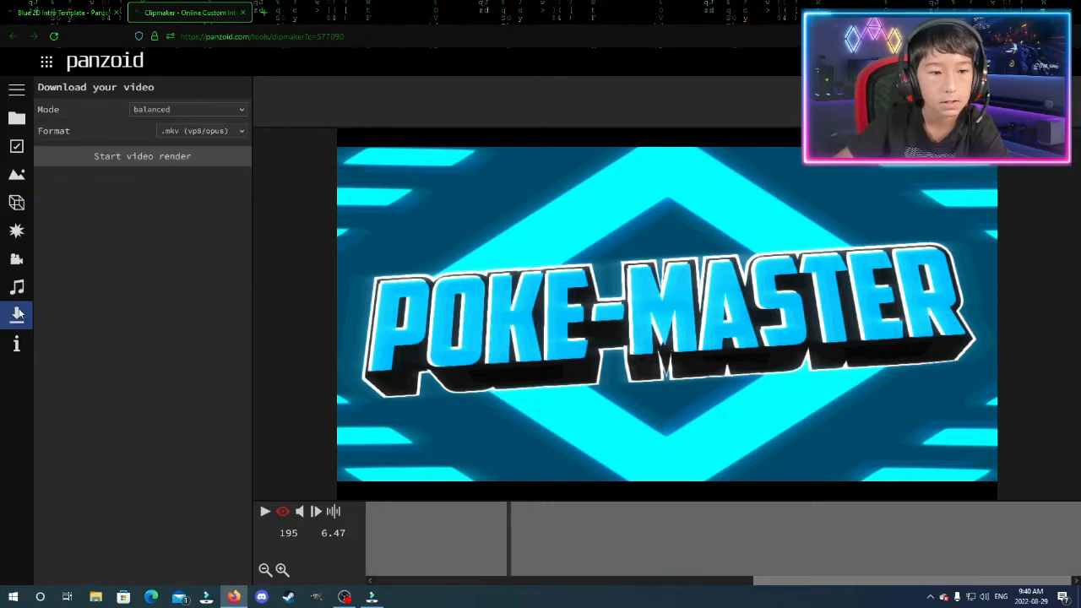
{"action": "left_click", "coordinate": [16, 341]}
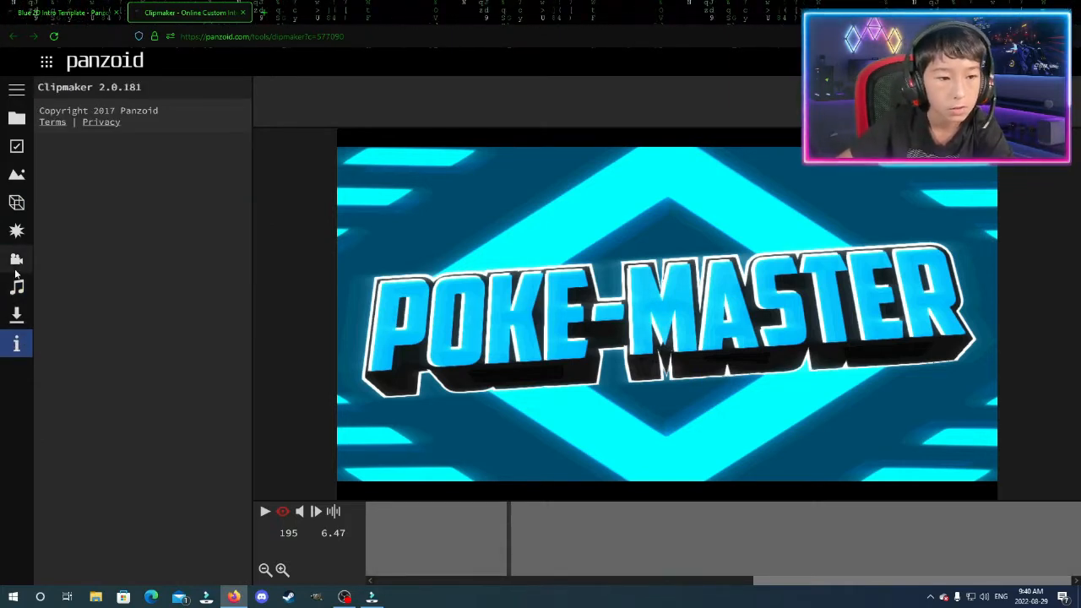
{"action": "left_click", "coordinate": [15, 260]}
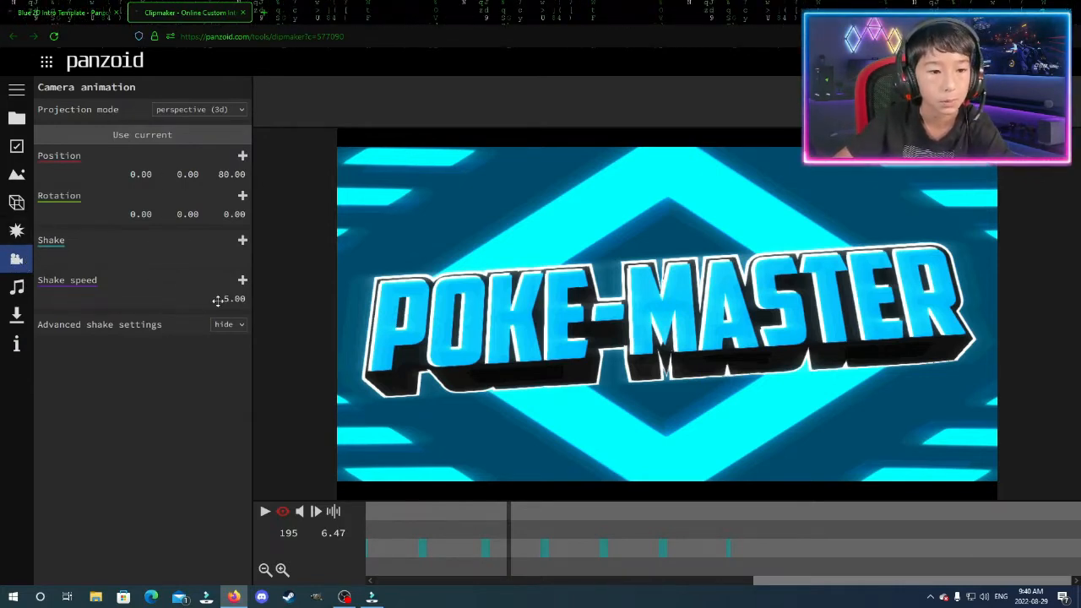
{"action": "left_click", "coordinate": [15, 231]}
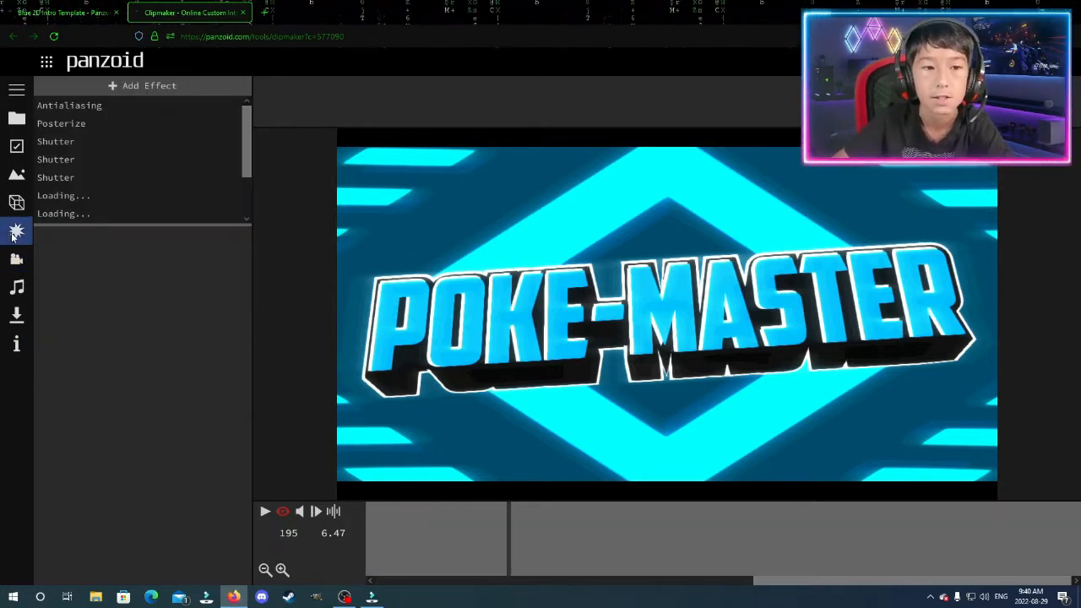
{"action": "scroll", "coordinate": [170, 141], "scroll_direction": "down", "scroll_amount": 2}
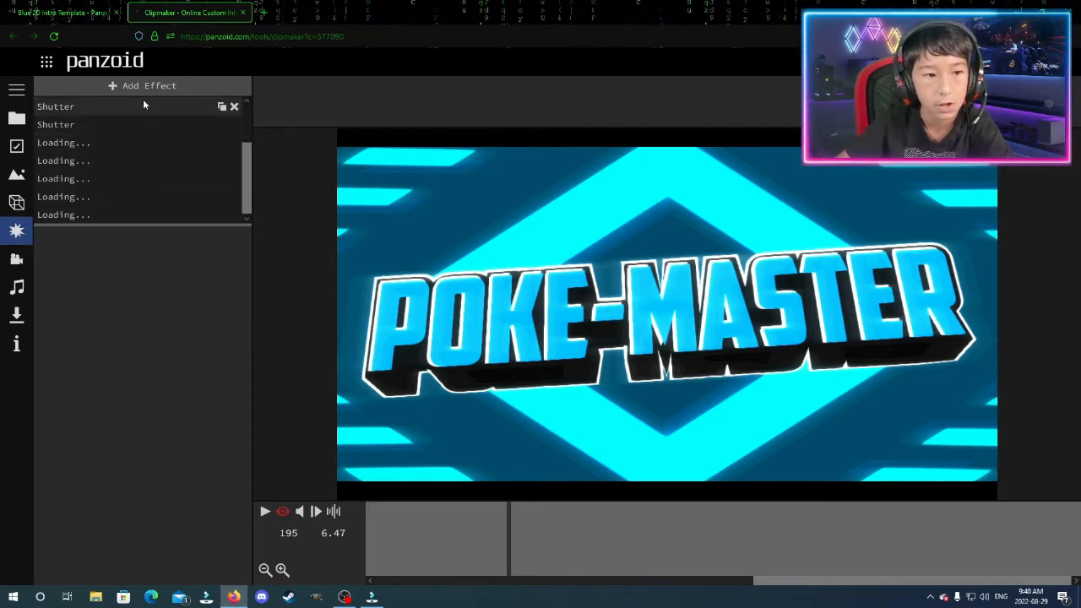
{"action": "scroll", "coordinate": [151, 149], "scroll_direction": "up", "scroll_amount": 2}
{"action": "scroll", "coordinate": [144, 164], "scroll_direction": "down", "scroll_amount": 2}
{"action": "scroll", "coordinate": [138, 177], "scroll_direction": "up", "scroll_amount": 3}
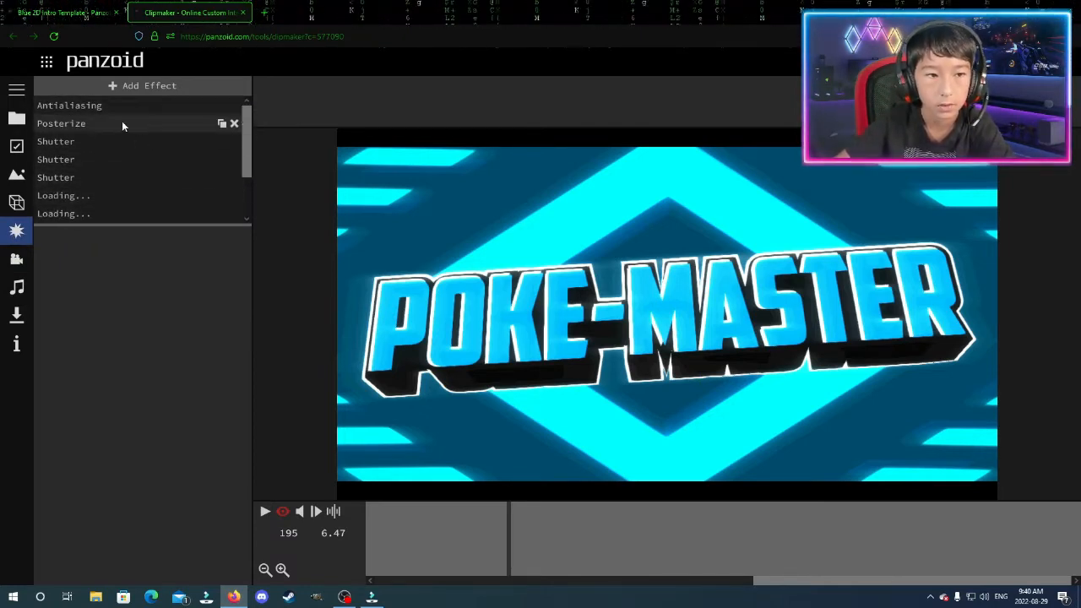
Step: Examine the distortion, blur and framing effects that can be added to the project
{"action": "left_click", "coordinate": [107, 88]}
{"action": "scroll", "coordinate": [122, 191], "scroll_direction": "down", "scroll_amount": 5}
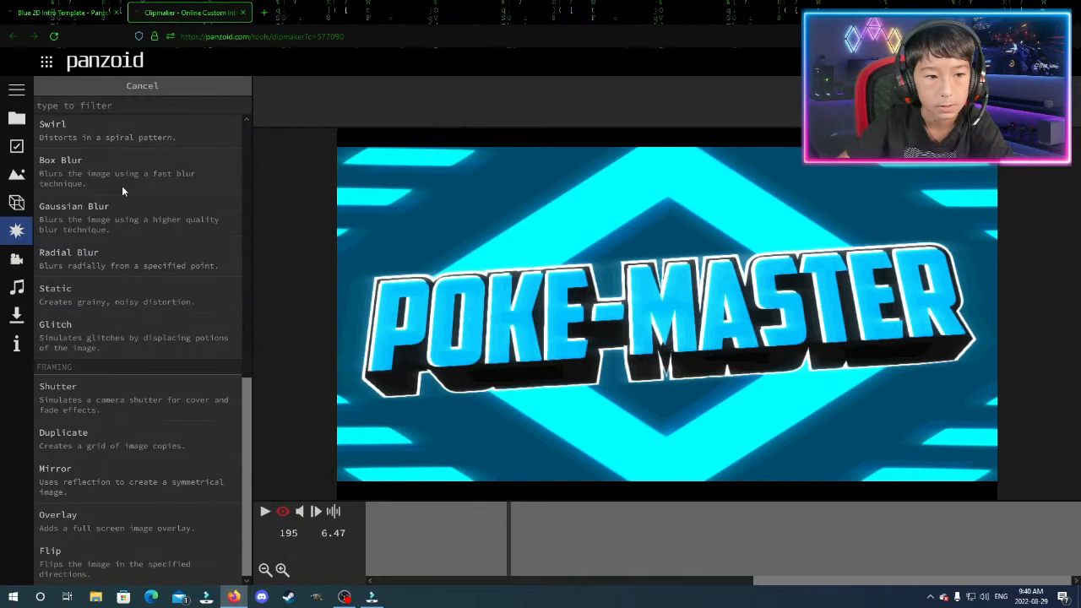
{"action": "left_click", "coordinate": [16, 201]}
{"action": "left_click", "coordinate": [20, 233]}
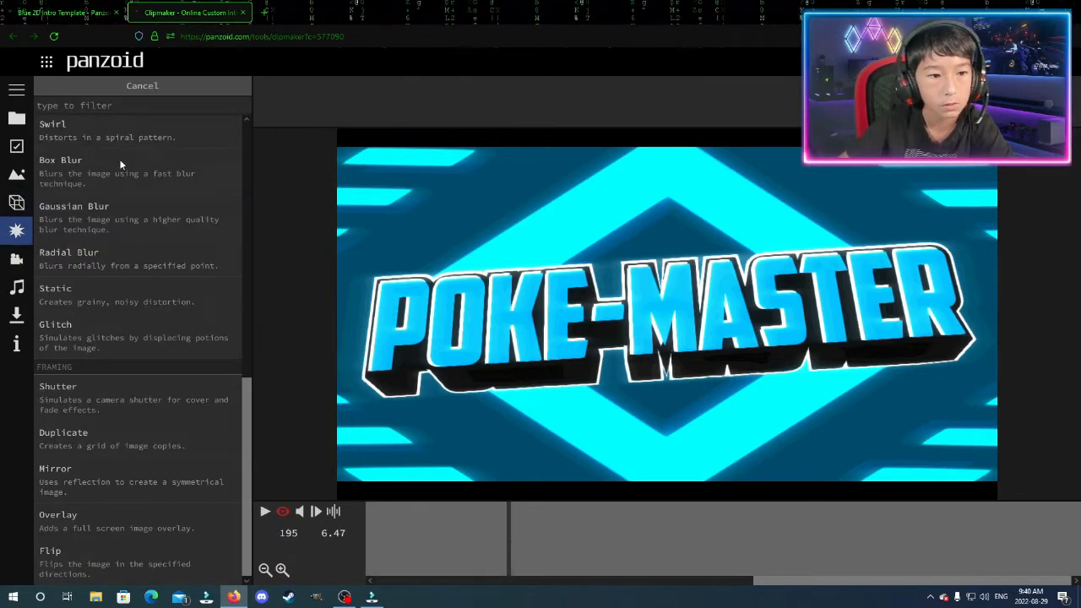
{"action": "scroll", "coordinate": [159, 274], "scroll_direction": "up", "scroll_amount": 1}
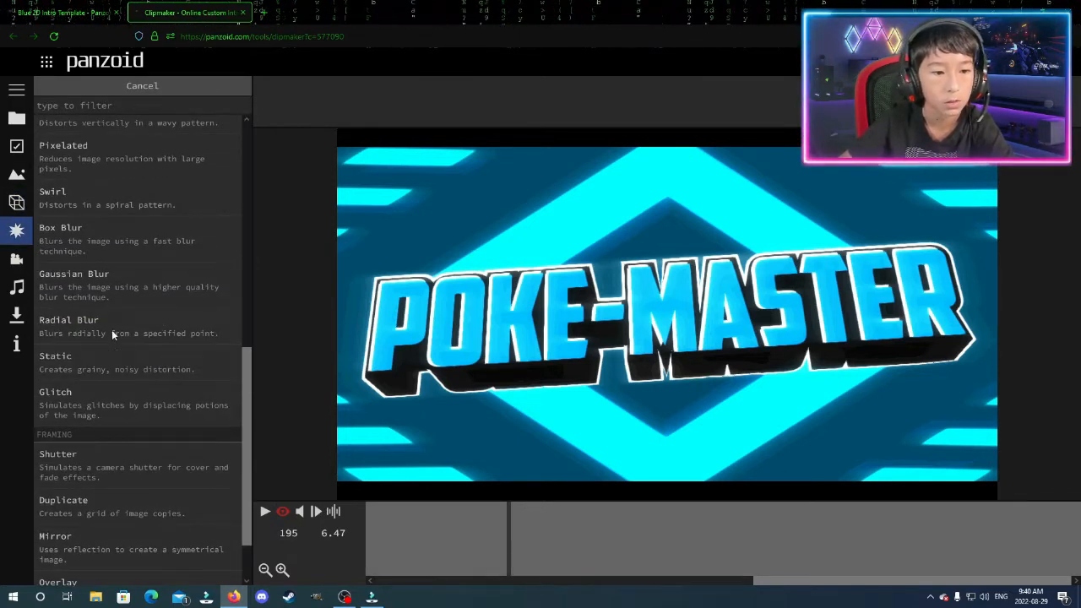
{"action": "left_click", "coordinate": [6, 209]}
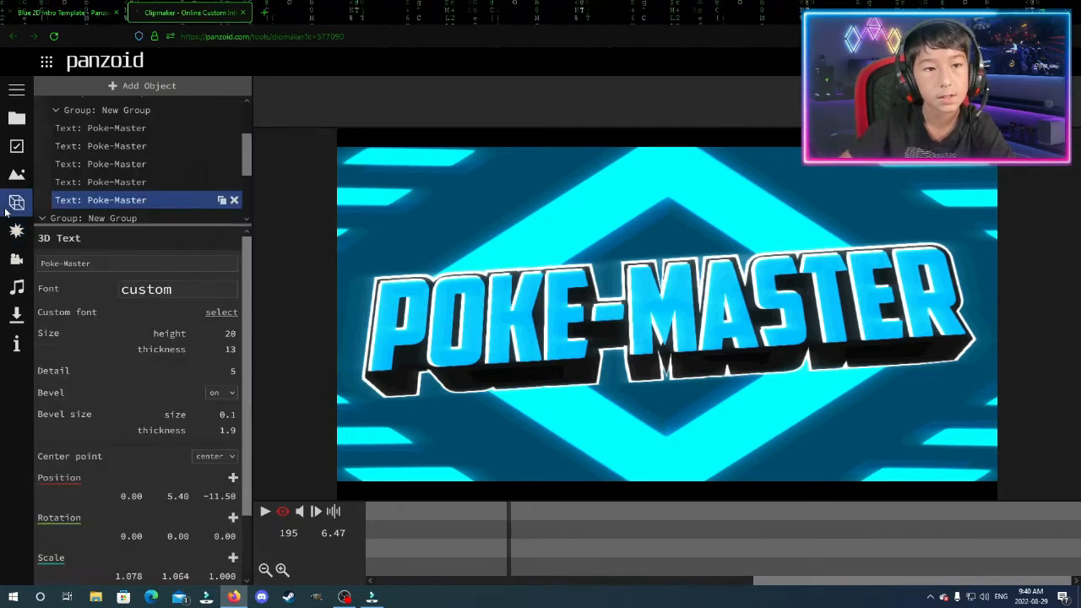
Step: Examine the available scenes, the video resolution options and the template projects on offer
{"action": "left_click", "coordinate": [20, 173]}
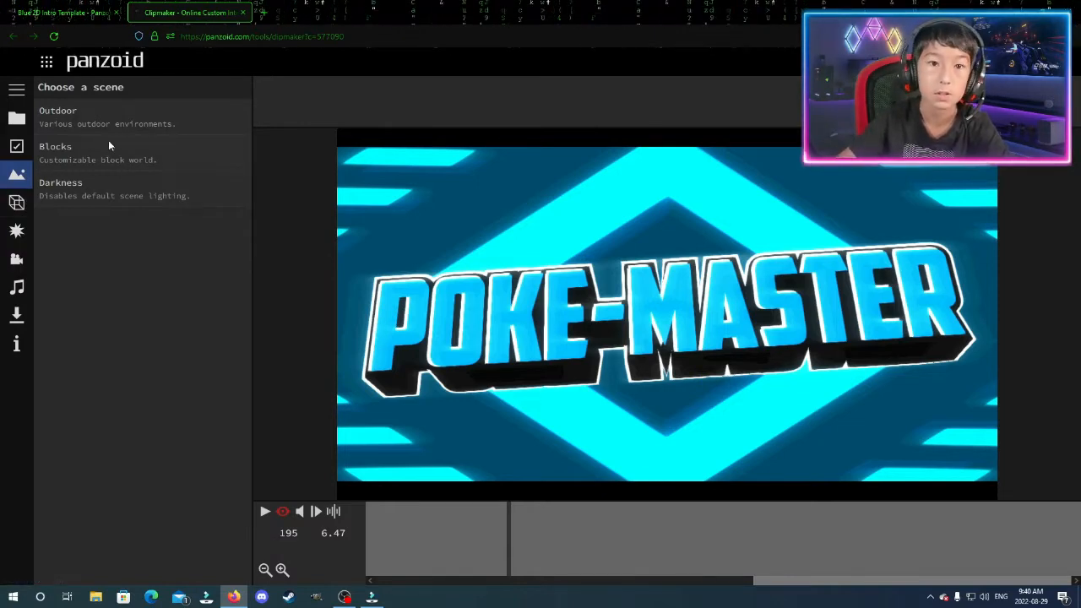
{"action": "left_click", "coordinate": [30, 151]}
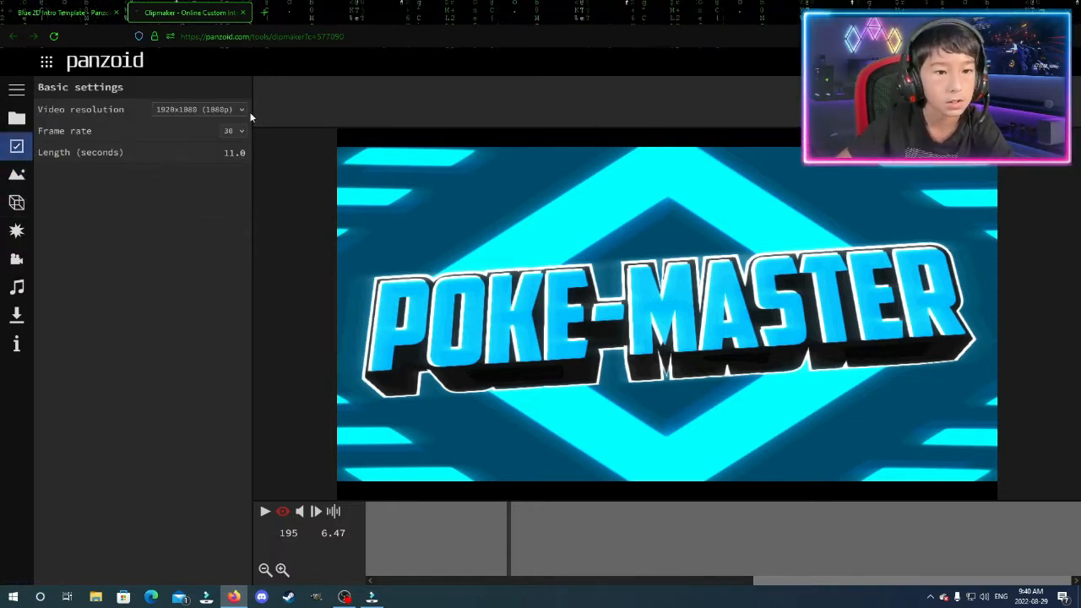
{"action": "left_click", "coordinate": [184, 110]}
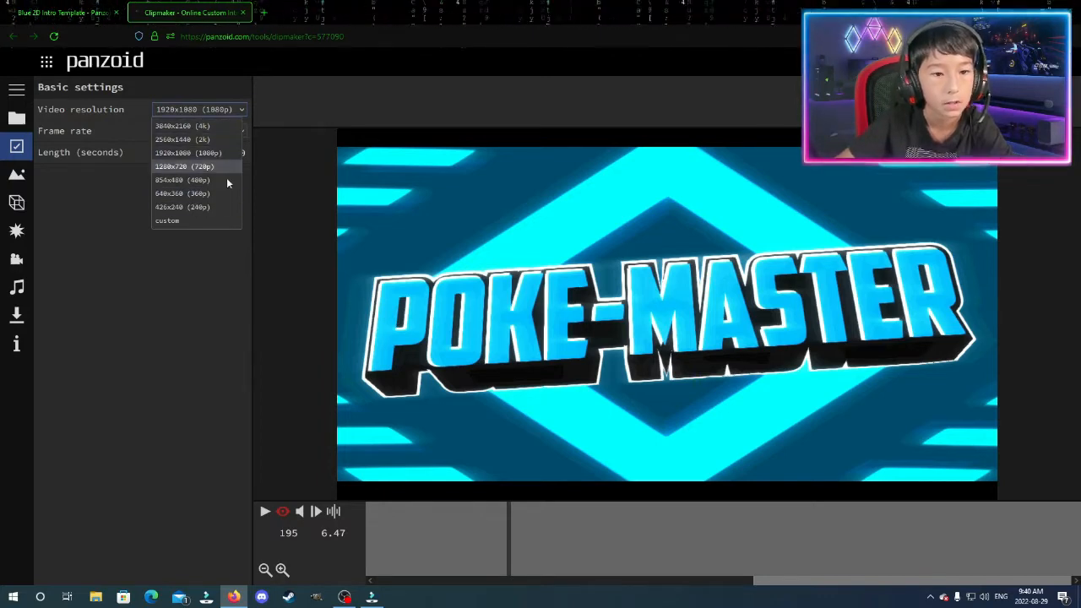
{"action": "left_click", "coordinate": [14, 118]}
{"action": "scroll", "coordinate": [106, 262], "scroll_direction": "down", "scroll_amount": 3}
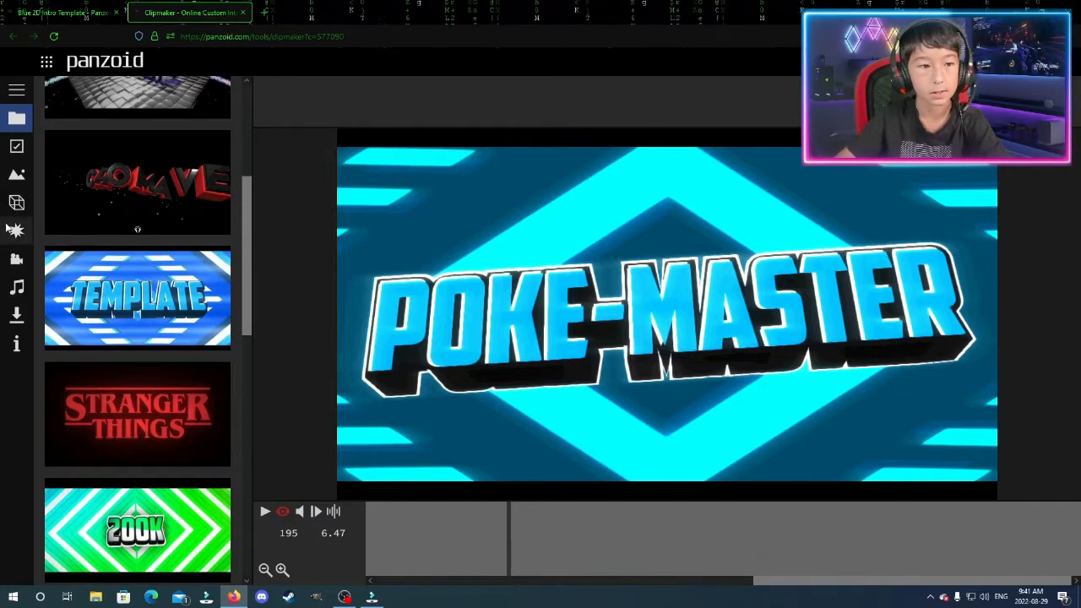
{"action": "left_click", "coordinate": [16, 174]}
{"action": "left_click", "coordinate": [16, 147]}
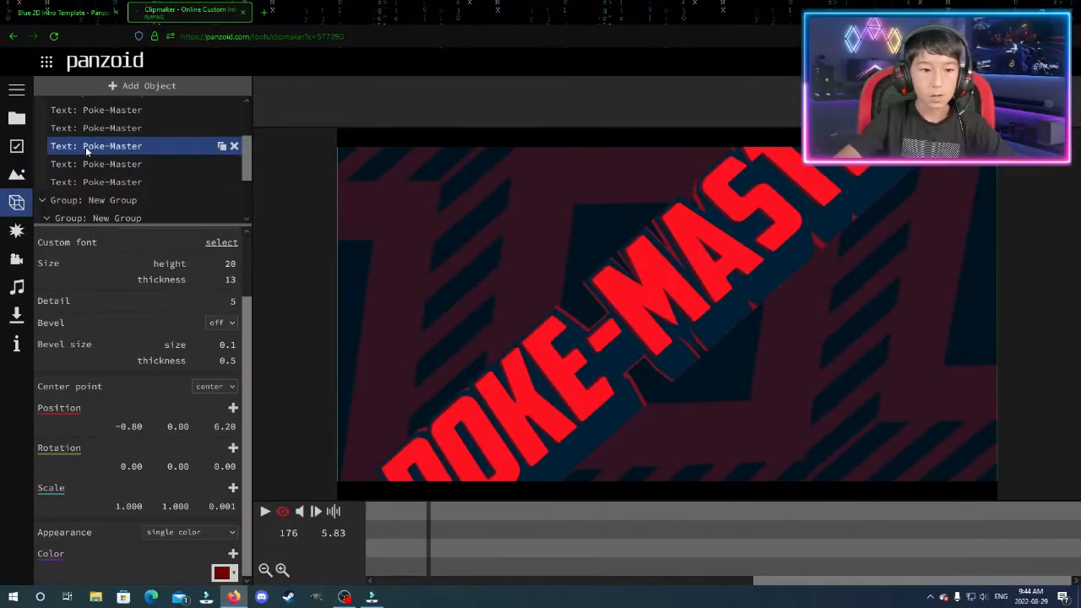
Step: Change the color of the background Rectangle shape to a brighter red
{"action": "scroll", "coordinate": [148, 215], "scroll_direction": "down", "scroll_amount": 1}
{"action": "left_click", "coordinate": [148, 215]}
{"action": "scroll", "coordinate": [170, 147], "scroll_direction": "up", "scroll_amount": 2}
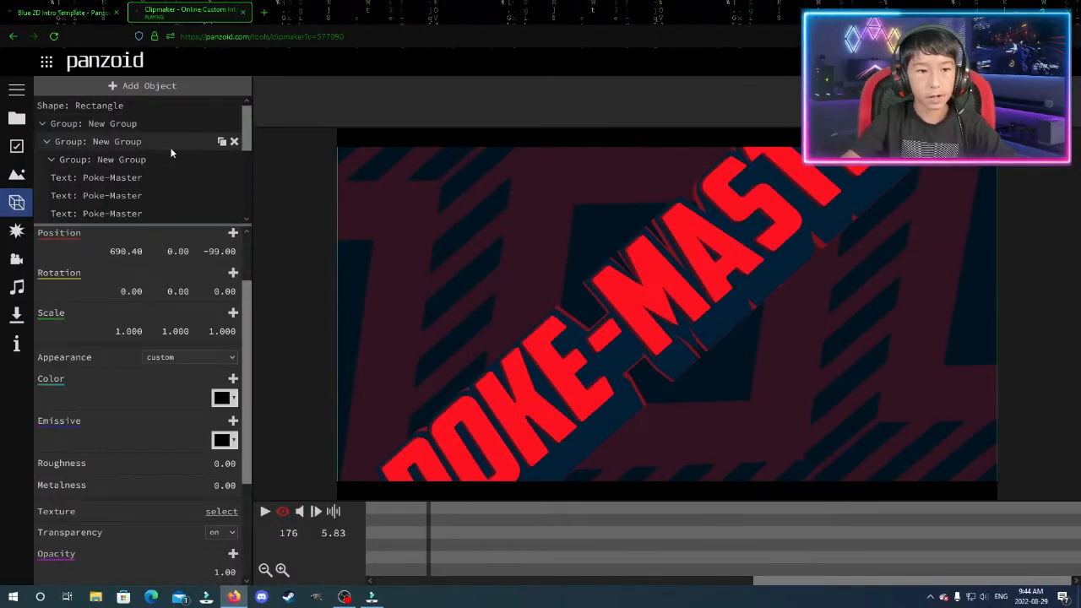
{"action": "left_click", "coordinate": [169, 105]}
{"action": "left_click", "coordinate": [231, 468]}
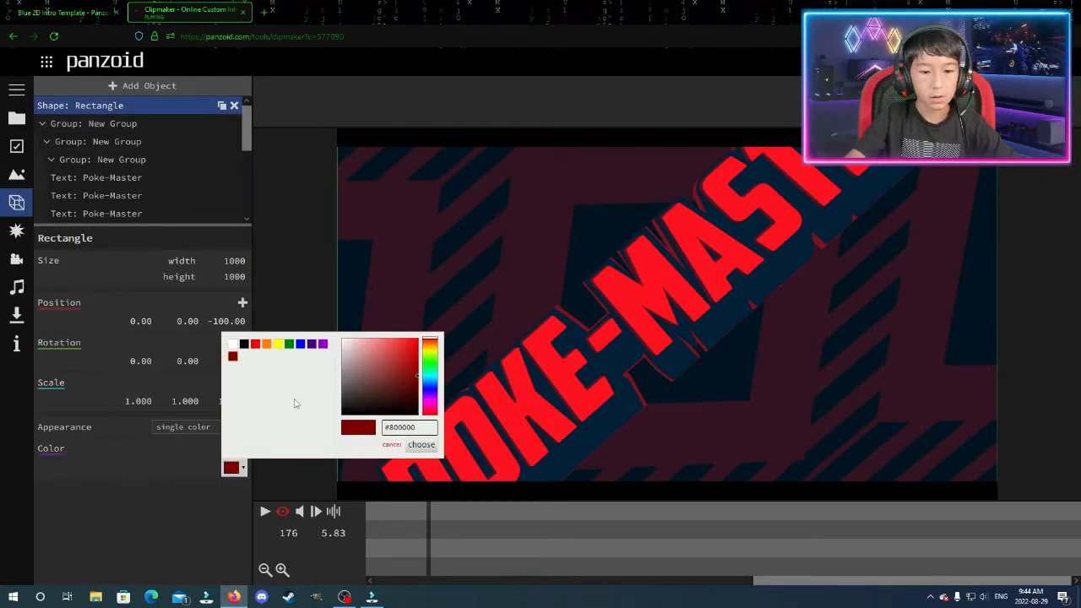
{"action": "left_click", "coordinate": [429, 445]}
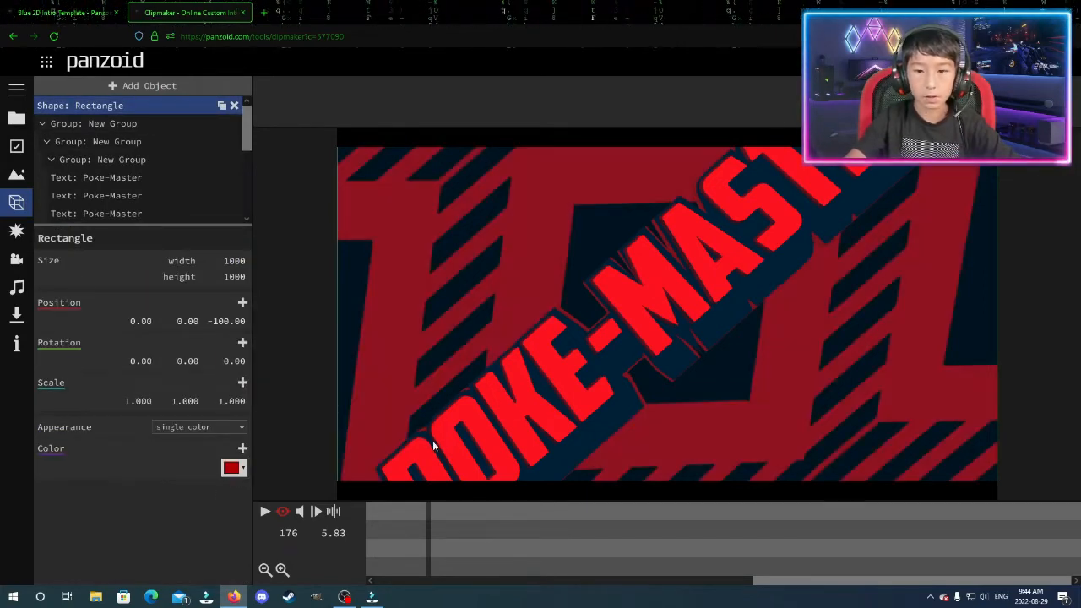
Step: Play back the recolored intro and start rendering it in balanced mode as .mkv (vp8/opus)
{"action": "left_click_drag", "start_coordinate": [542, 527], "coordinate": [133, 492]}
{"action": "key", "text": "space"}
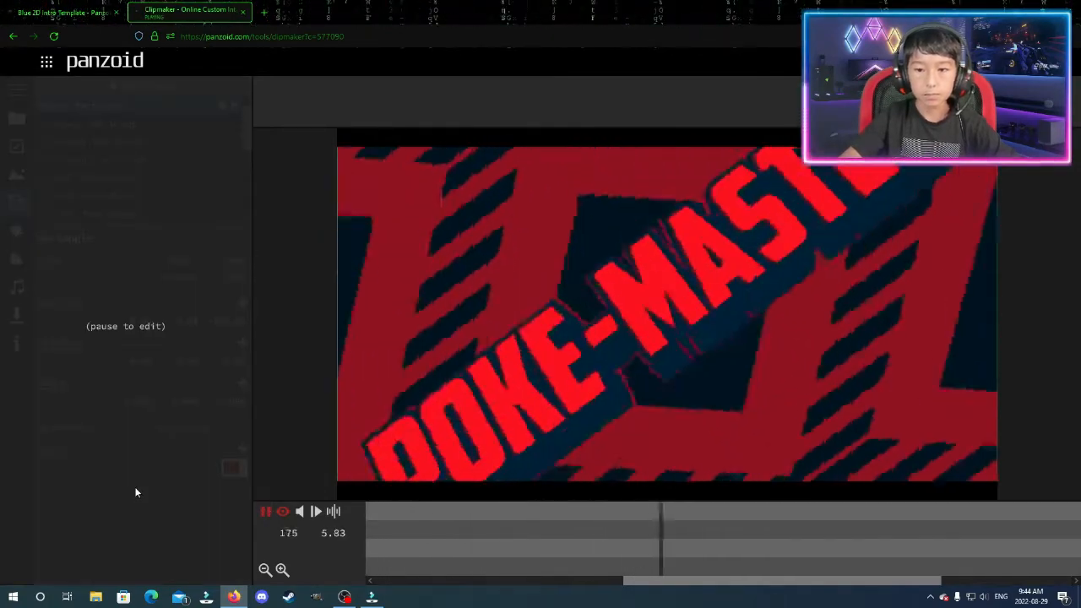
{"action": "key", "text": "space"}
{"action": "left_click", "coordinate": [20, 316]}
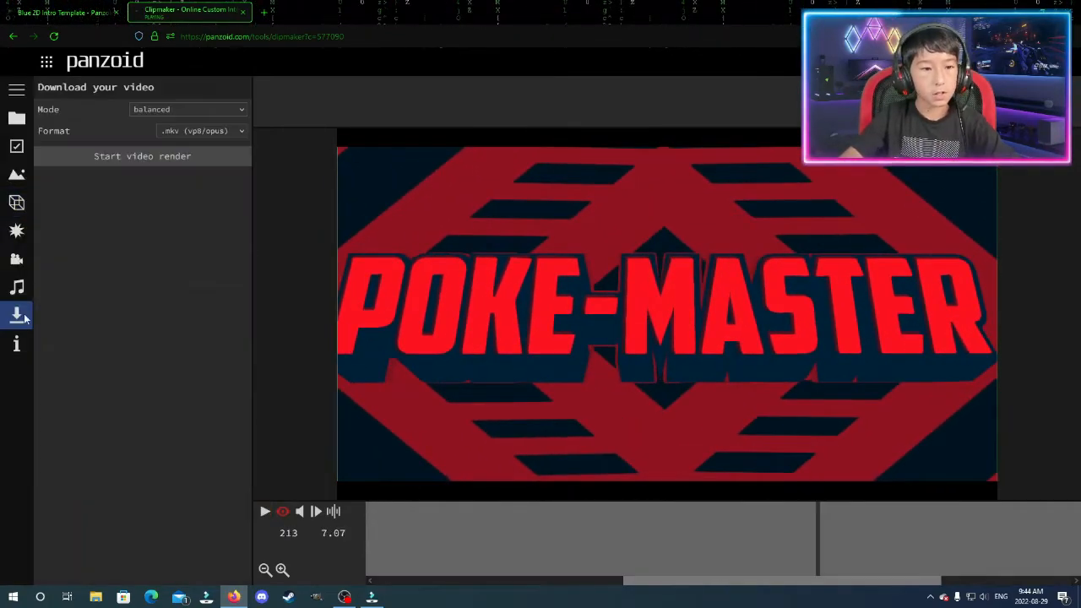
{"action": "left_click", "coordinate": [190, 156]}
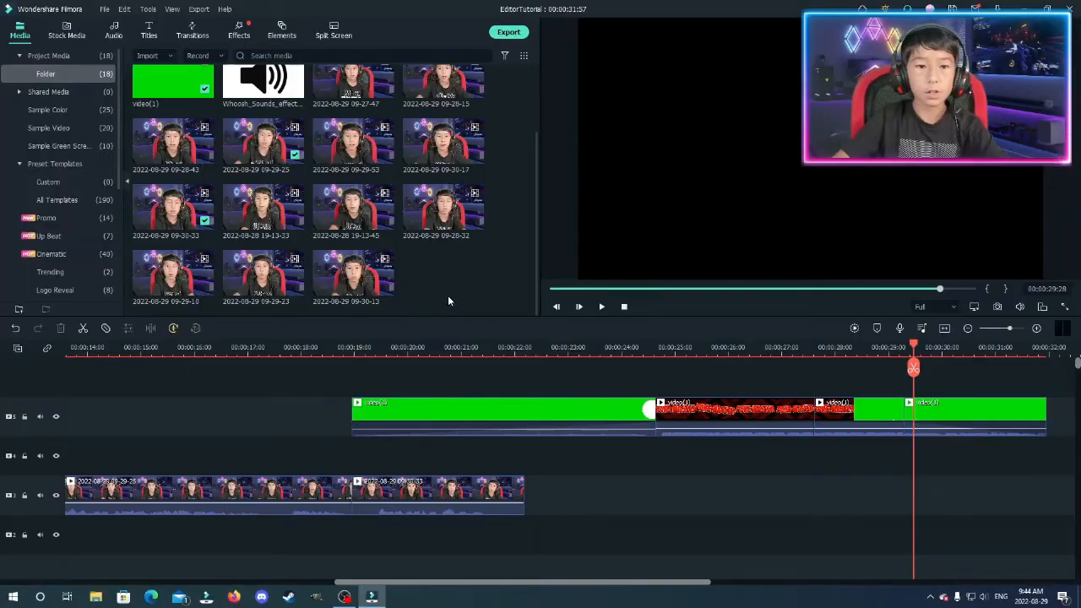
{"action": "scroll", "coordinate": [434, 282], "scroll_direction": "up", "scroll_amount": 2}
{"action": "scroll", "coordinate": [434, 282], "scroll_direction": "down", "scroll_amount": 2}
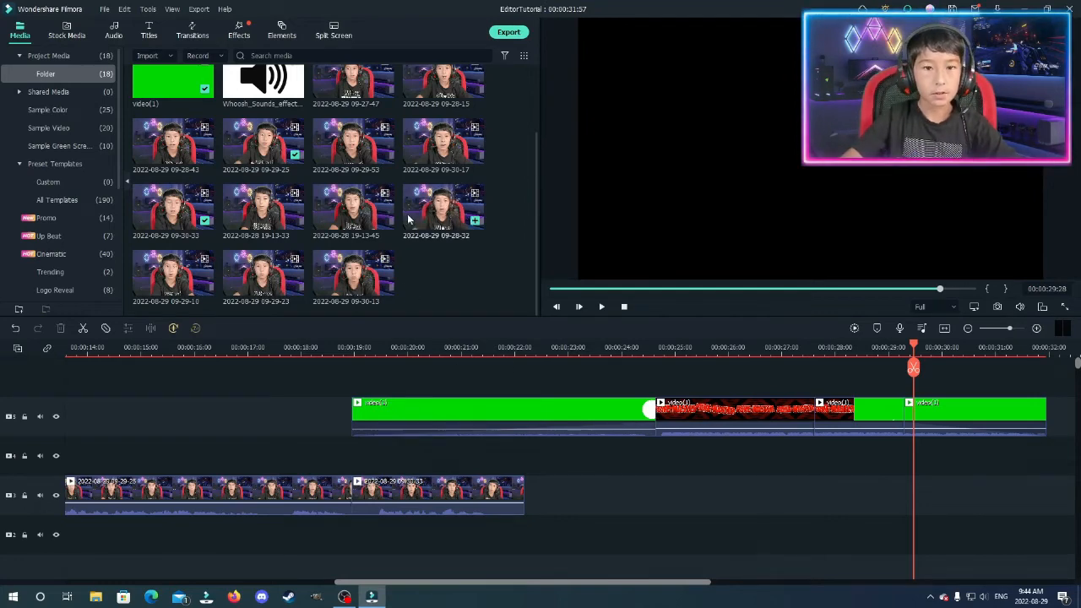
{"action": "scroll", "coordinate": [408, 214], "scroll_direction": "up", "scroll_amount": 2}
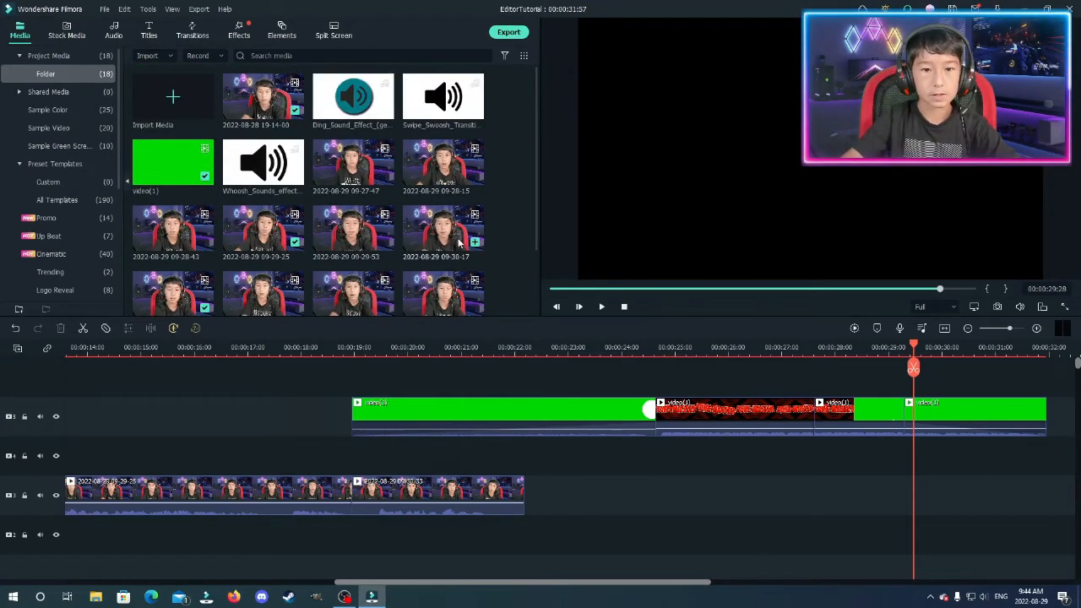
{"action": "scroll", "coordinate": [459, 242], "scroll_direction": "down", "scroll_amount": 2}
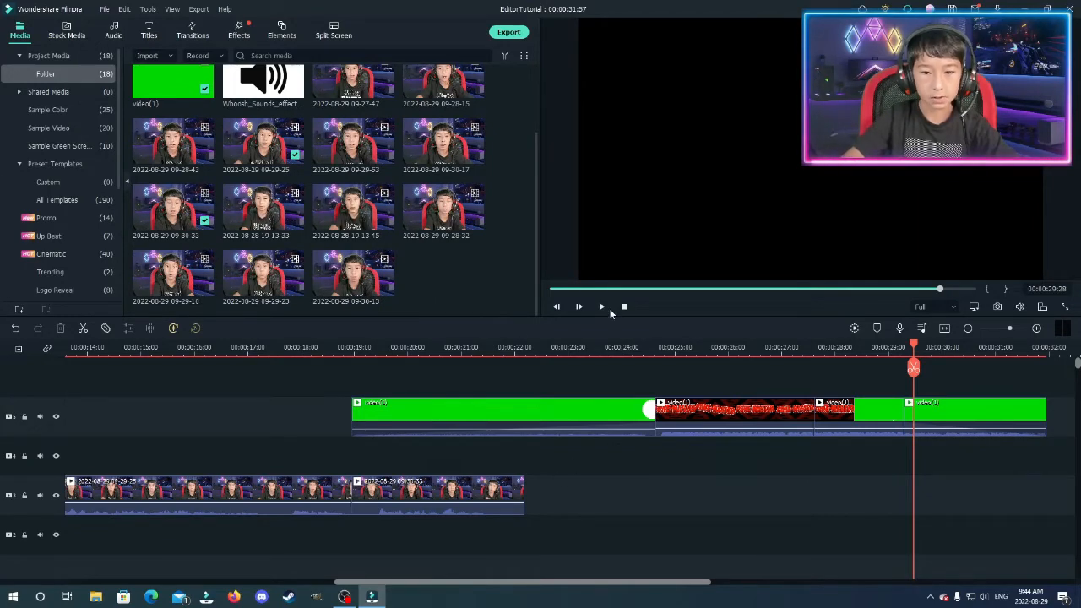
Step: Move all the intro clips down onto the webcam footage's track, after the webcam clips, and play them back
{"action": "left_click_drag", "start_coordinate": [388, 383], "coordinate": [996, 408]}
{"action": "left_click_drag", "start_coordinate": [401, 414], "coordinate": [689, 512]}
{"action": "left_click", "coordinate": [380, 347]}
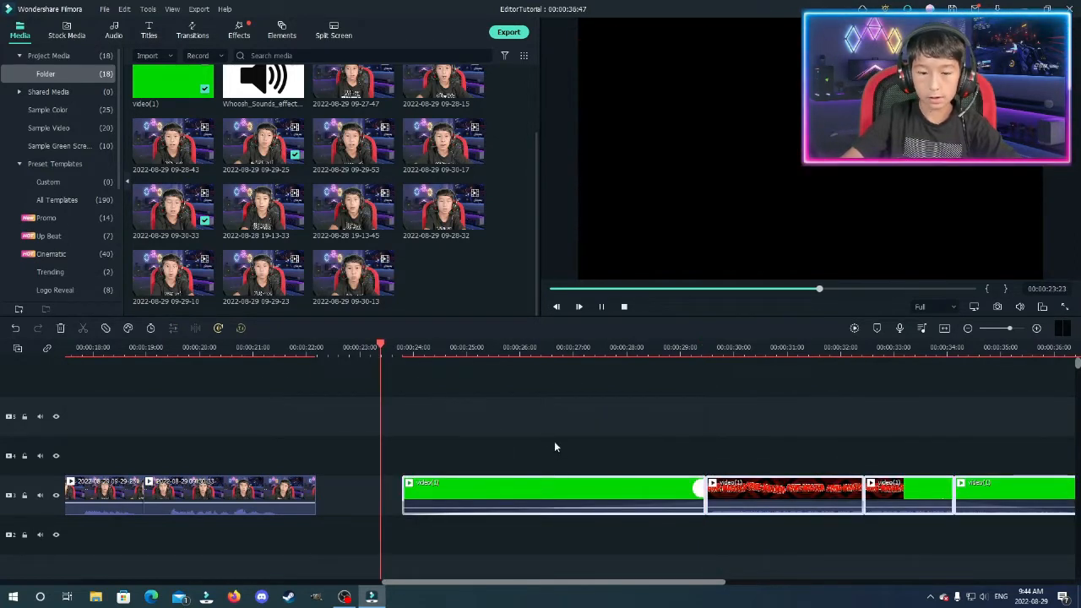
{"action": "key", "text": "space"}
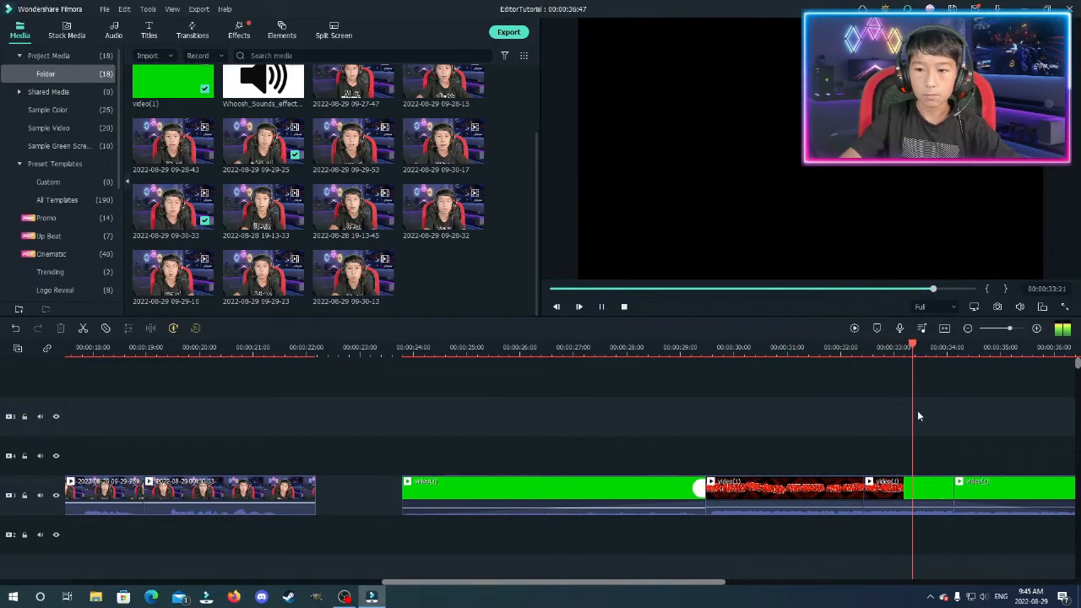
{"action": "key", "text": "space"}
Step: Place all the intro clips on the track above the webcam footage, starting at the second webcam clip, and preview the transition
{"action": "left_click_drag", "start_coordinate": [1048, 400], "coordinate": [784, 519]}
{"action": "left_click", "coordinate": [775, 522]}
{"action": "left_click_drag", "start_coordinate": [1059, 447], "coordinate": [307, 430]}
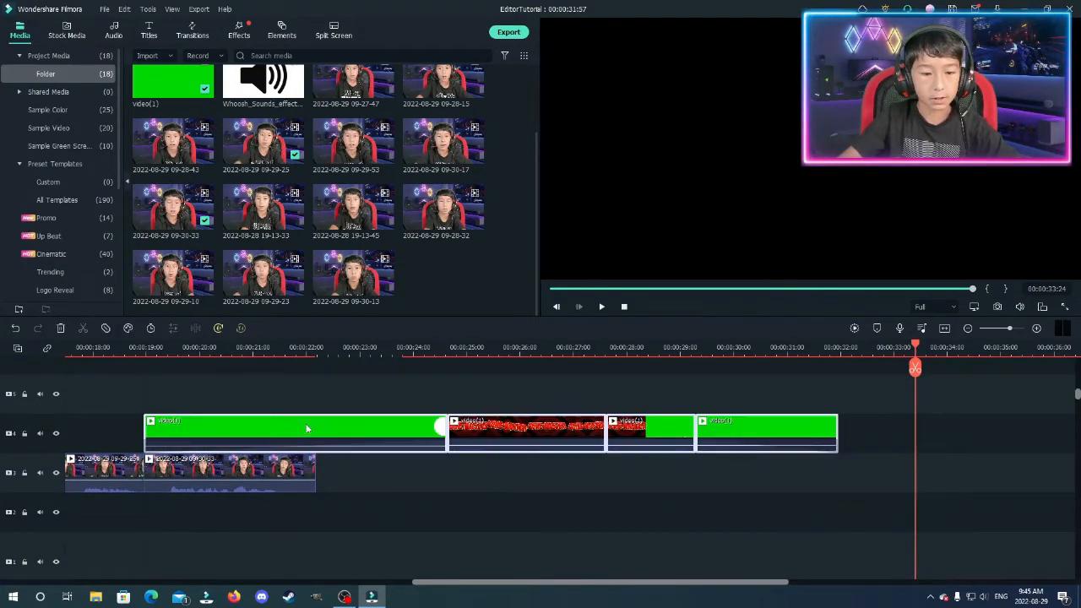
{"action": "left_click", "coordinate": [134, 353]}
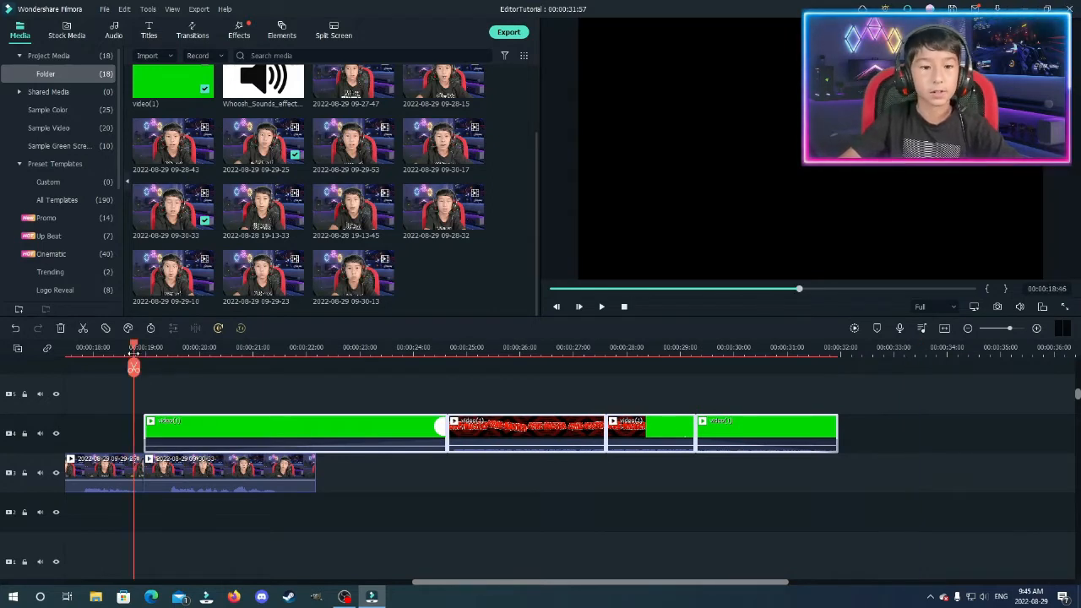
{"action": "left_click", "coordinate": [471, 497]}
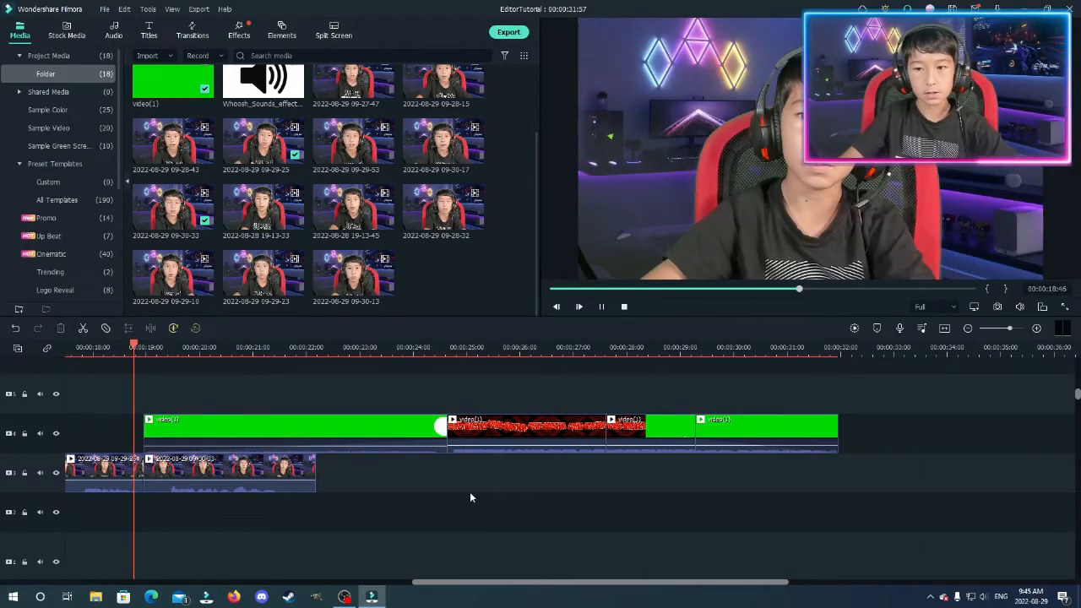
{"action": "key", "text": "space"}
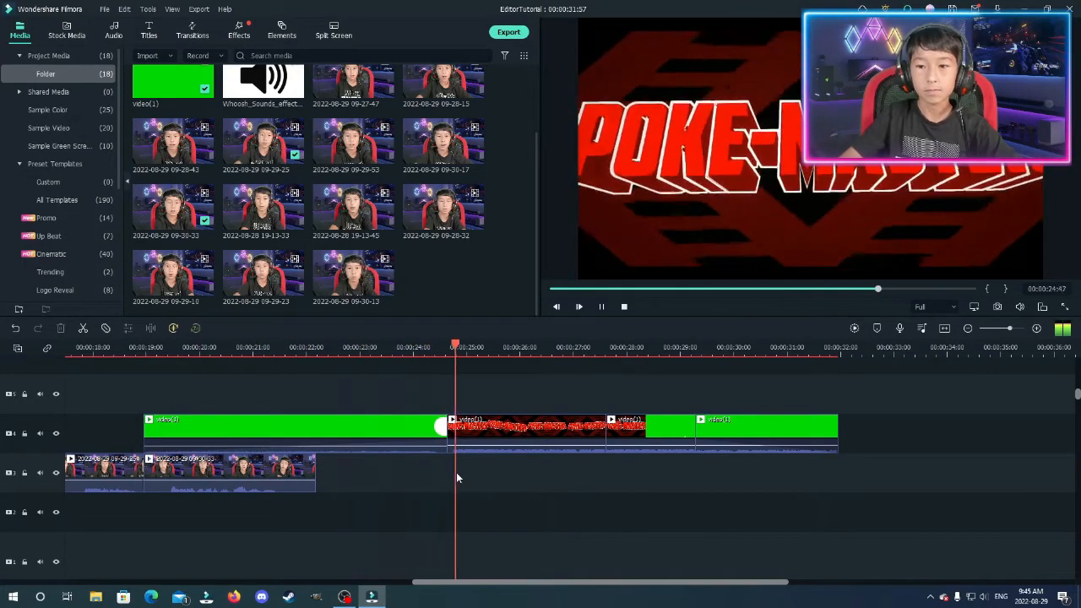
{"action": "key", "text": "space"}
Step: Return the intro clips to the webcam track, then overlay only the two middle title clips above the second webcam clip and preview them
{"action": "left_click", "coordinate": [332, 420]}
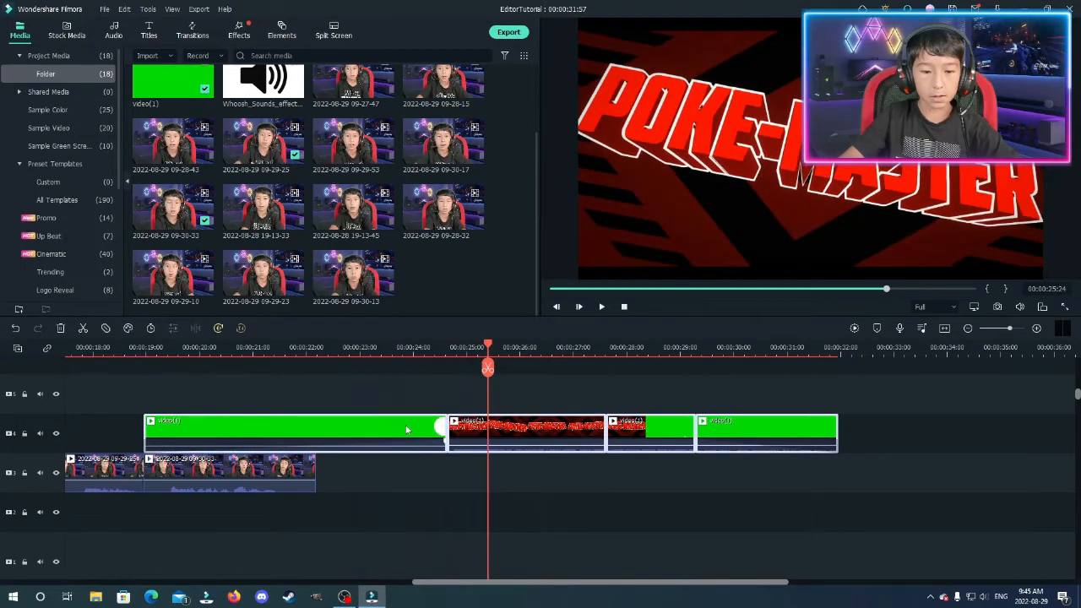
{"action": "left_click_drag", "start_coordinate": [405, 431], "coordinate": [598, 463]}
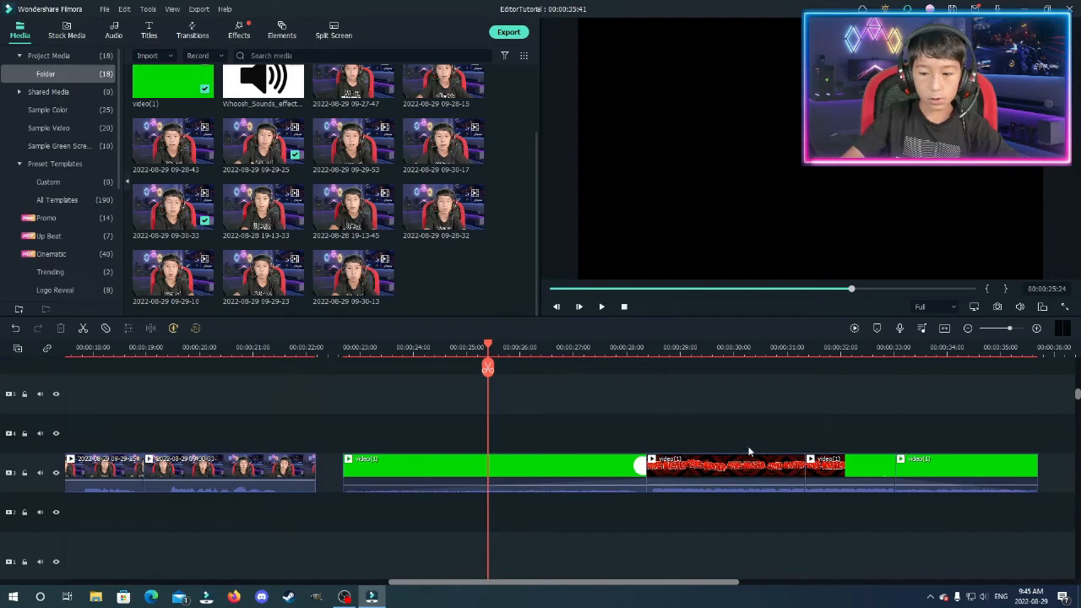
{"action": "left_click_drag", "start_coordinate": [828, 429], "coordinate": [230, 434]}
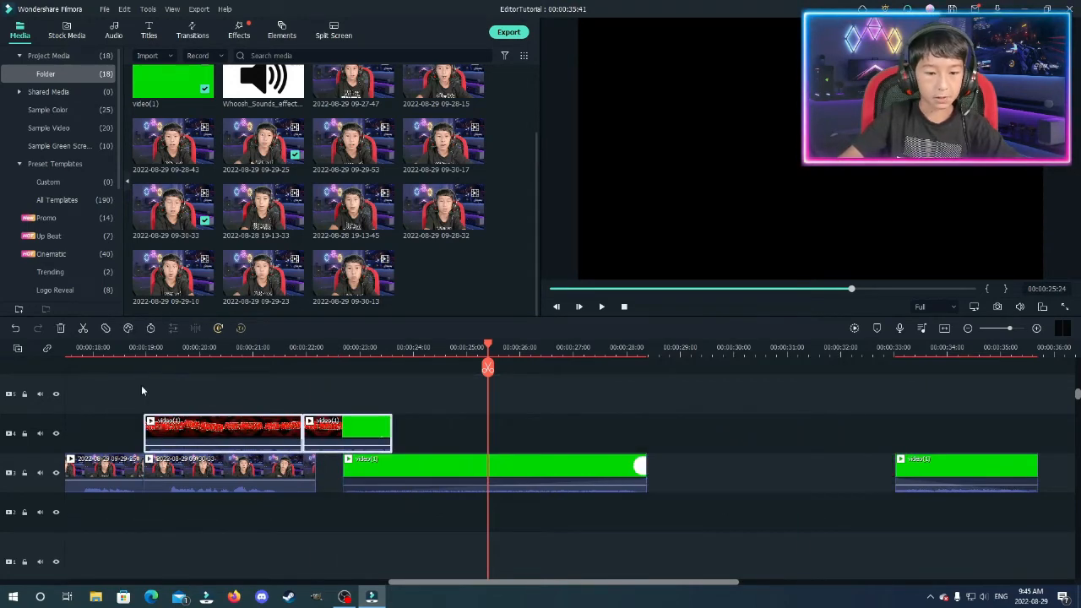
{"action": "left_click", "coordinate": [114, 347]}
{"action": "left_click", "coordinate": [504, 408]}
{"action": "key", "text": "space"}
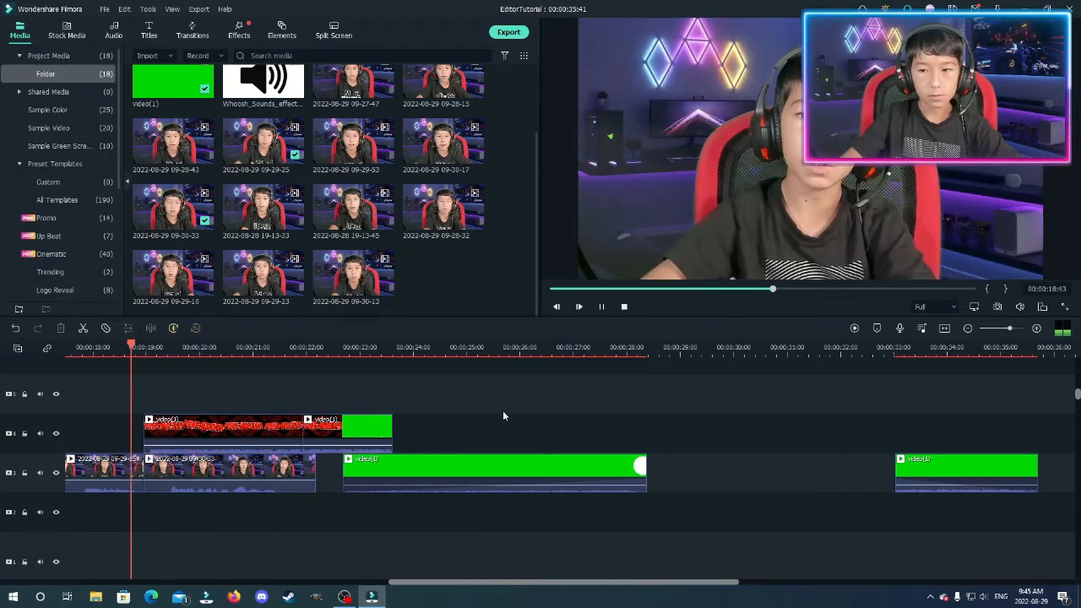
Step: Put the two title clips back into the intro sequence and split the first green clip at 00:00:26:41
{"action": "left_click_drag", "start_coordinate": [404, 374], "coordinate": [404, 405]}
{"action": "left_click_drag", "start_coordinate": [219, 438], "coordinate": [722, 477]}
{"action": "left_click", "coordinate": [663, 419]}
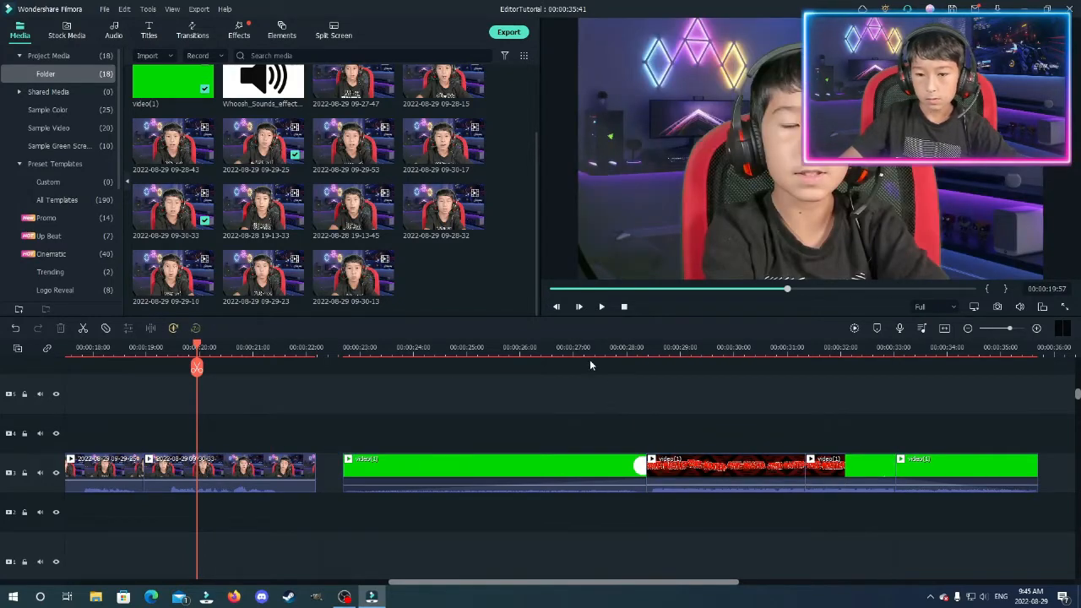
{"action": "left_click", "coordinate": [556, 351]}
{"action": "left_click", "coordinate": [557, 368]}
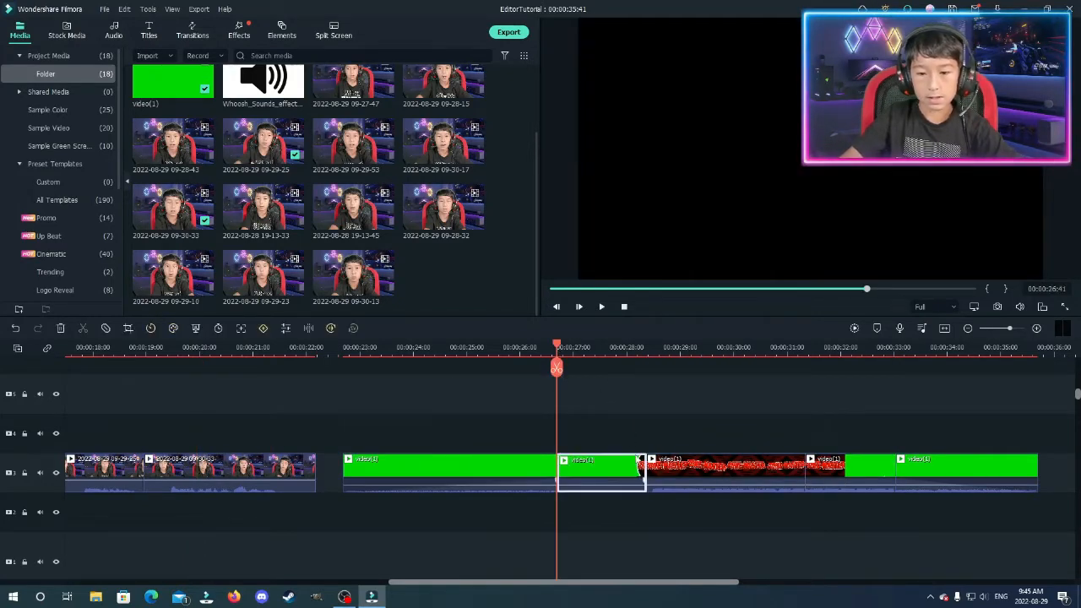
Step: Overlay the split green tail and the first title clip above the second webcam clip and preview the result
{"action": "left_click_drag", "start_coordinate": [704, 440], "coordinate": [626, 475]}
{"action": "left_click_drag", "start_coordinate": [620, 471], "coordinate": [211, 429]}
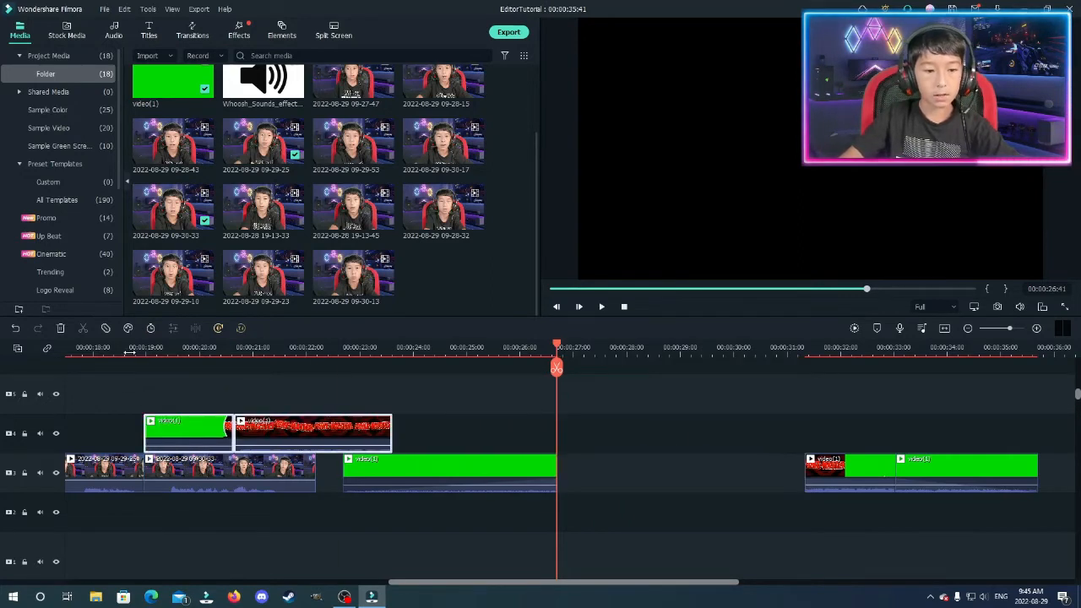
{"action": "left_click", "coordinate": [129, 353]}
{"action": "left_click", "coordinate": [329, 395]}
{"action": "key", "text": "space"}
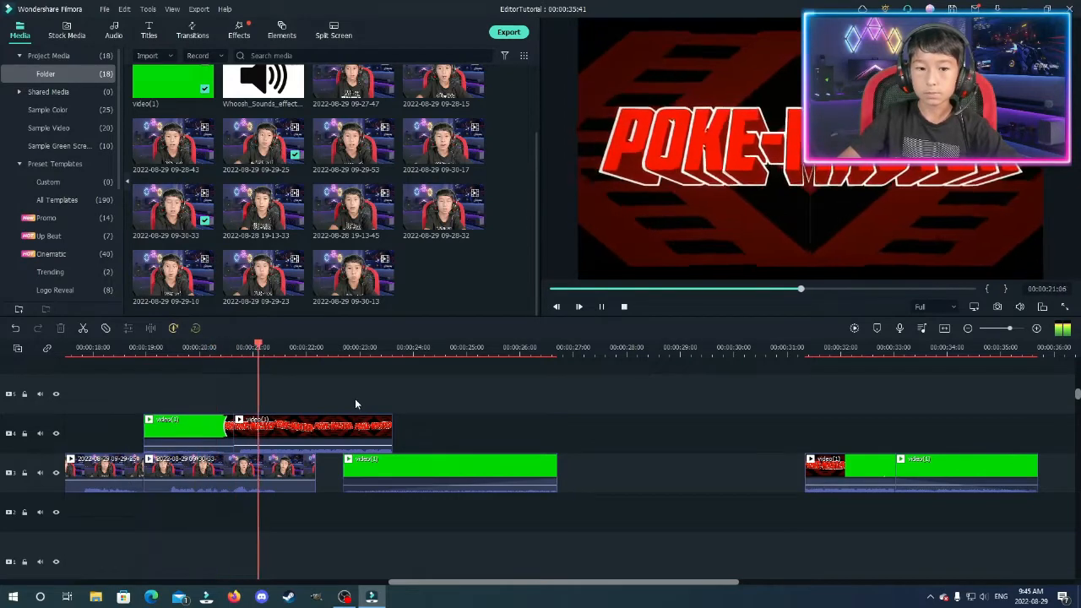
Step: Undo the last overlay, then move the split green tail and the title clips together to the track above
{"action": "left_click_drag", "start_coordinate": [372, 400], "coordinate": [160, 429]}
{"action": "key", "text": "ctrl+z"}
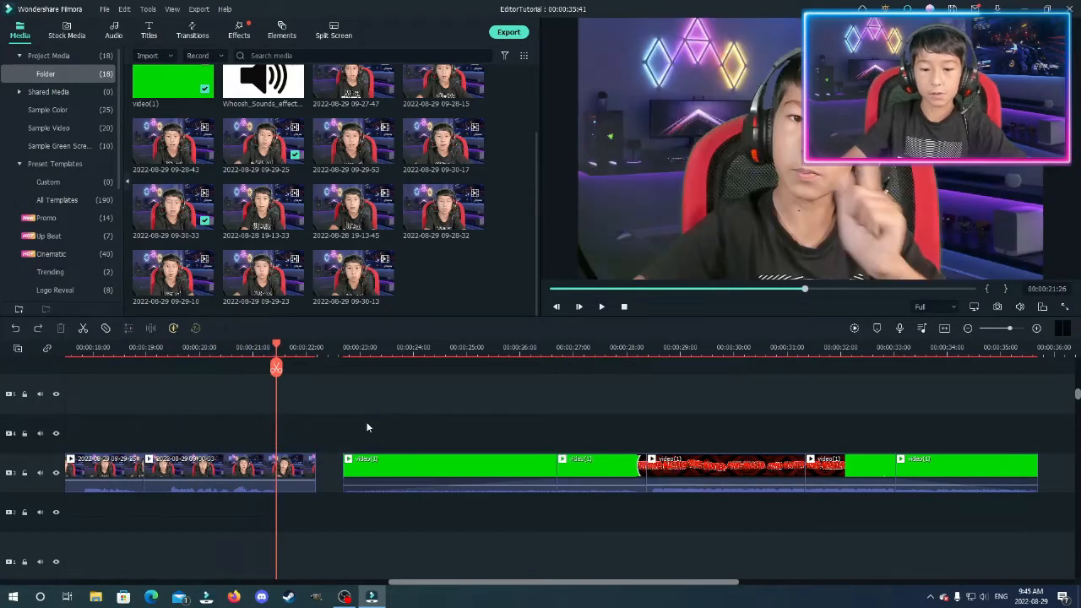
{"action": "left_click_drag", "start_coordinate": [899, 421], "coordinate": [543, 516]}
{"action": "left_click_drag", "start_coordinate": [742, 472], "coordinate": [379, 436]}
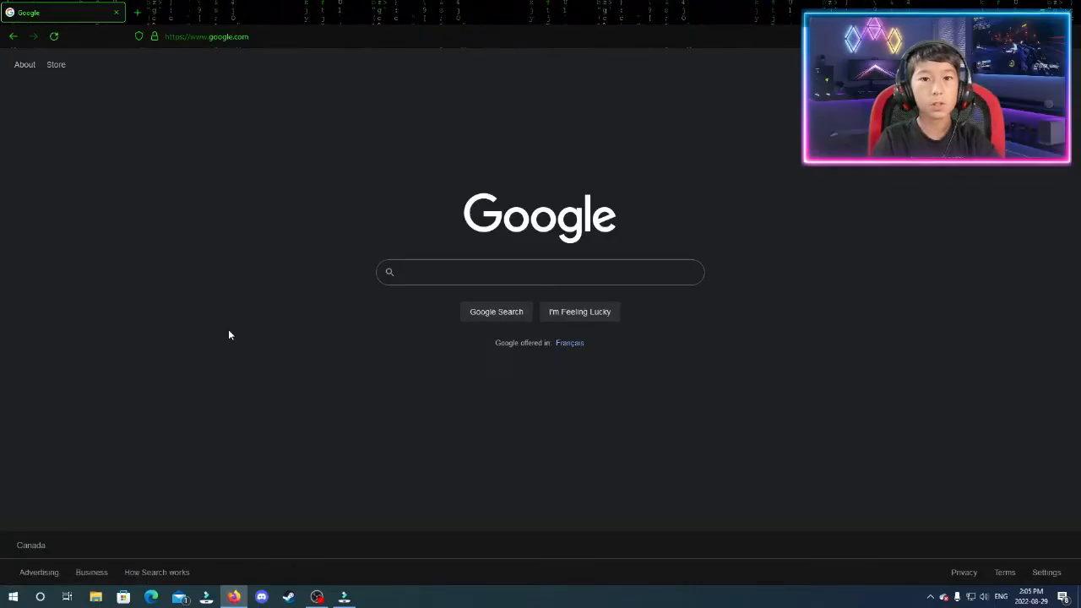
Step: Search Google in the browser for obs download and open the Download OBS Studio page
{"action": "left_click", "coordinate": [458, 274]}
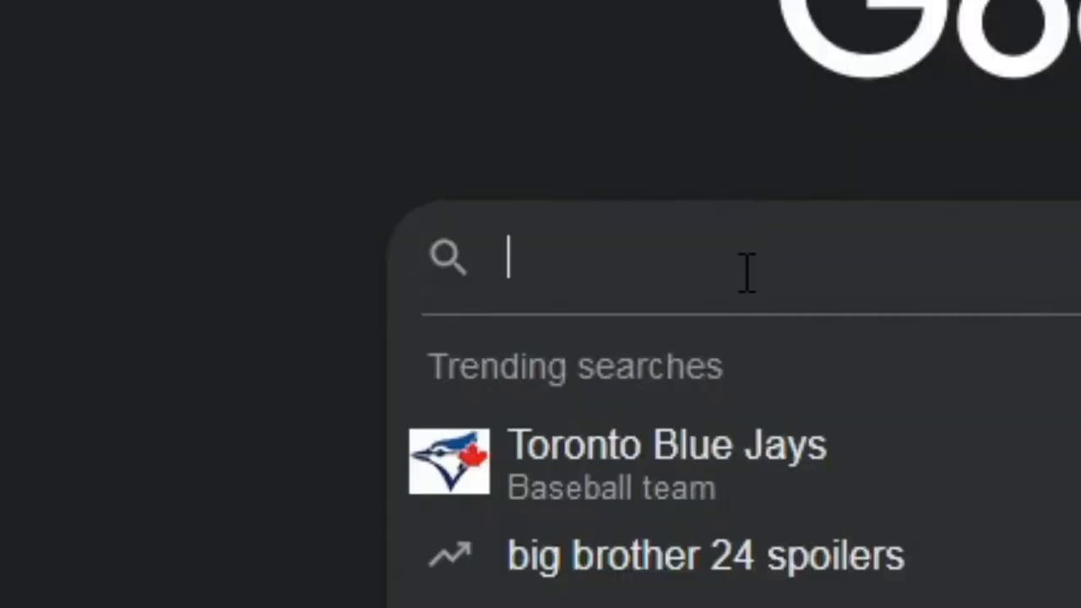
{"action": "type", "text": "obs do"}
{"action": "key", "text": "Down"}
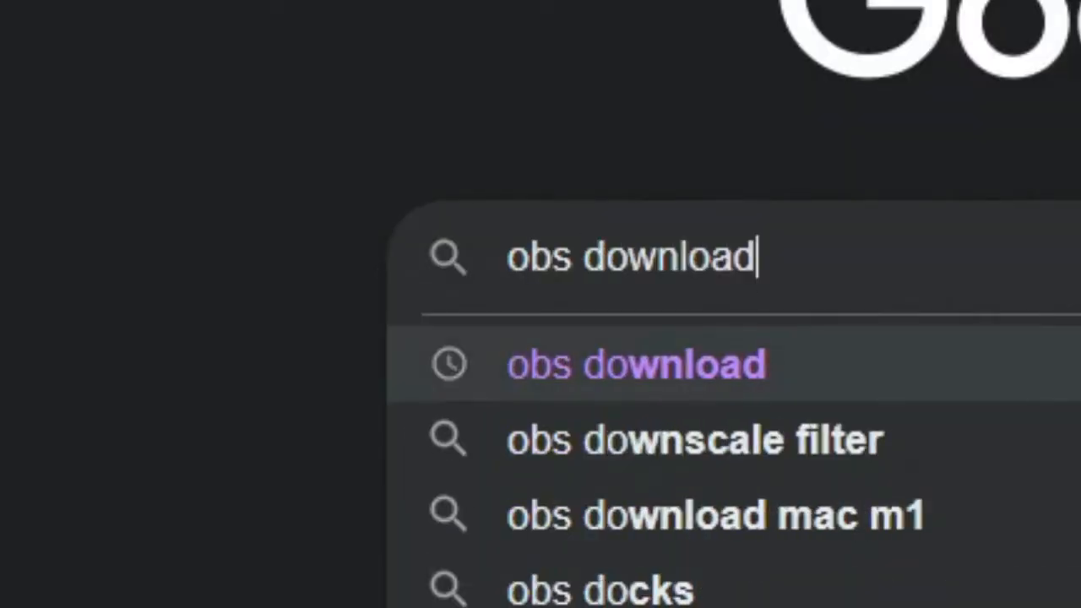
{"action": "key", "text": "Return"}
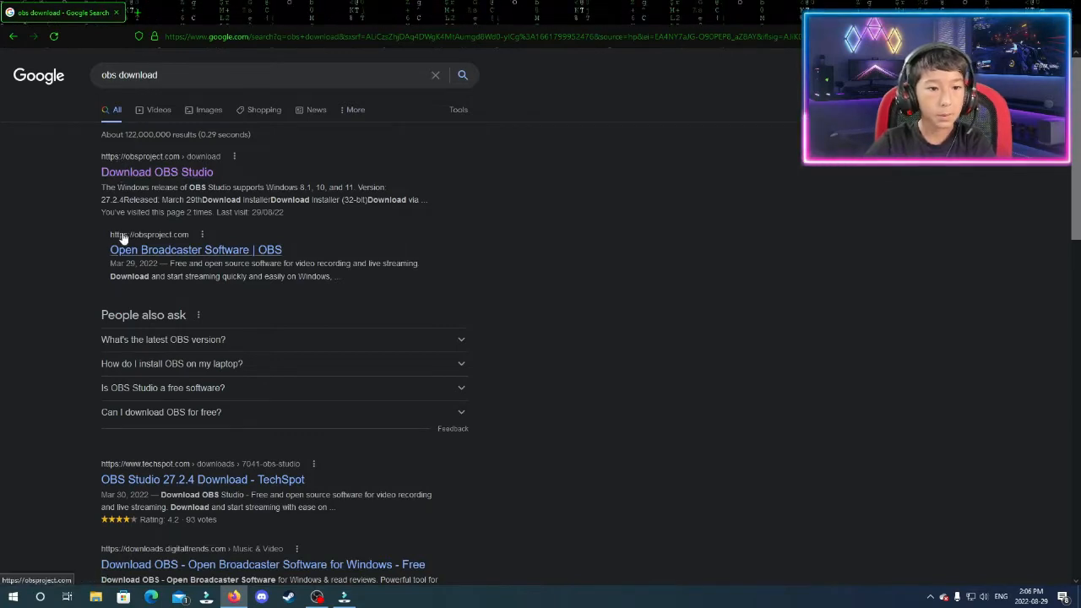
{"action": "left_click", "coordinate": [134, 172]}
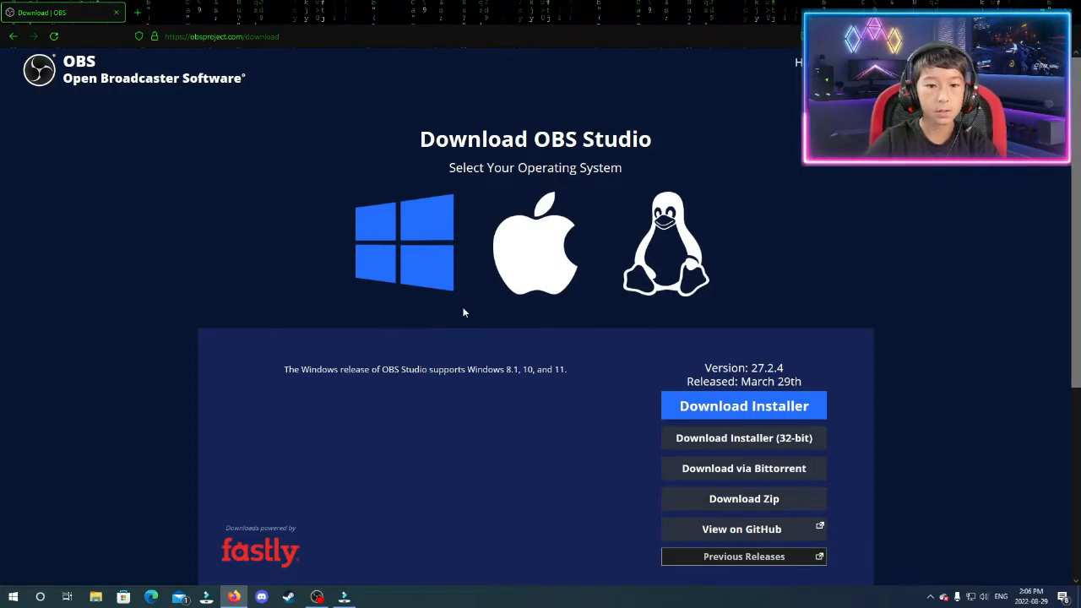
Step: Review the OBS Studio download options for macOS and Linux, and return to the Windows ones
{"action": "left_click", "coordinate": [576, 247]}
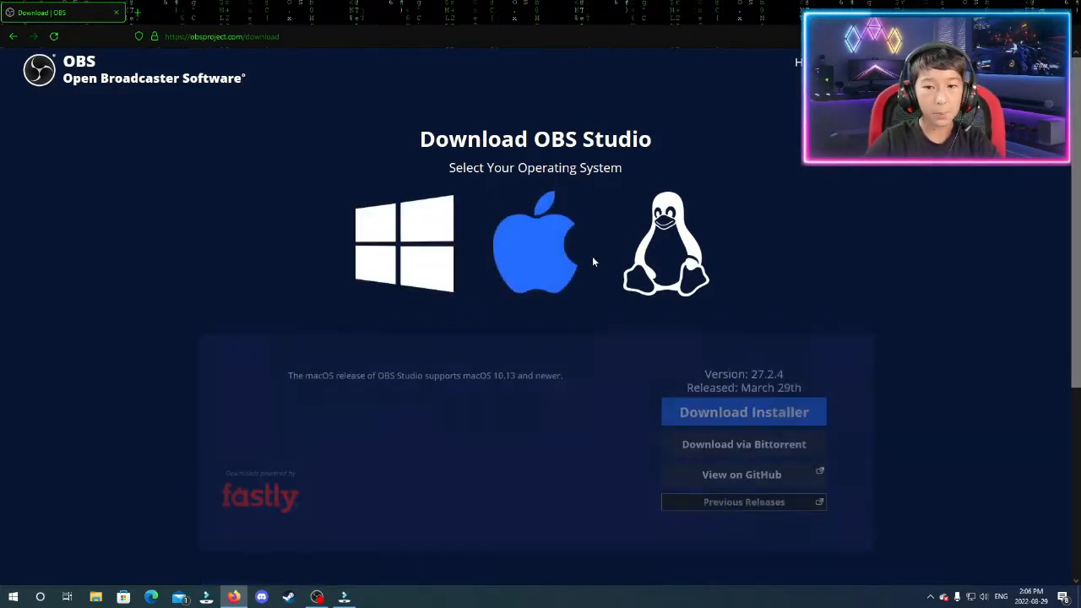
{"action": "left_click", "coordinate": [657, 243]}
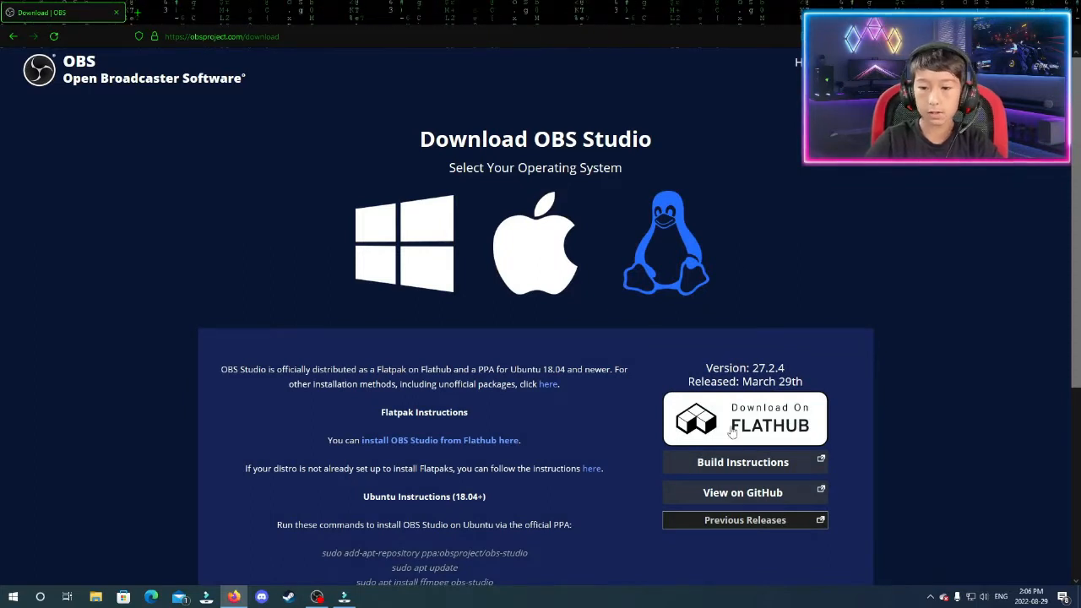
{"action": "left_click", "coordinate": [553, 254]}
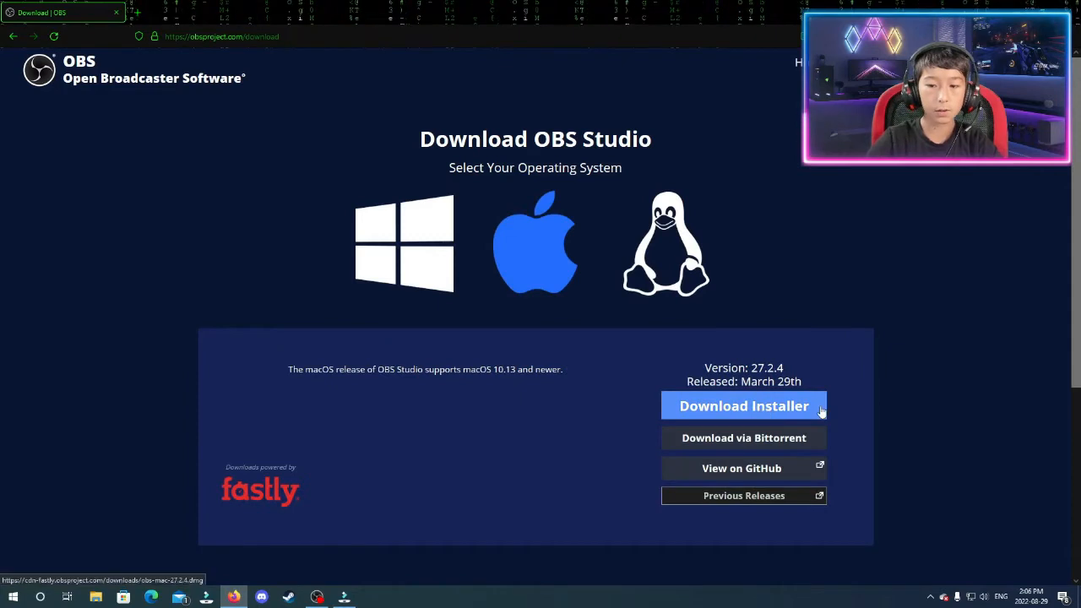
{"action": "left_click", "coordinate": [445, 282]}
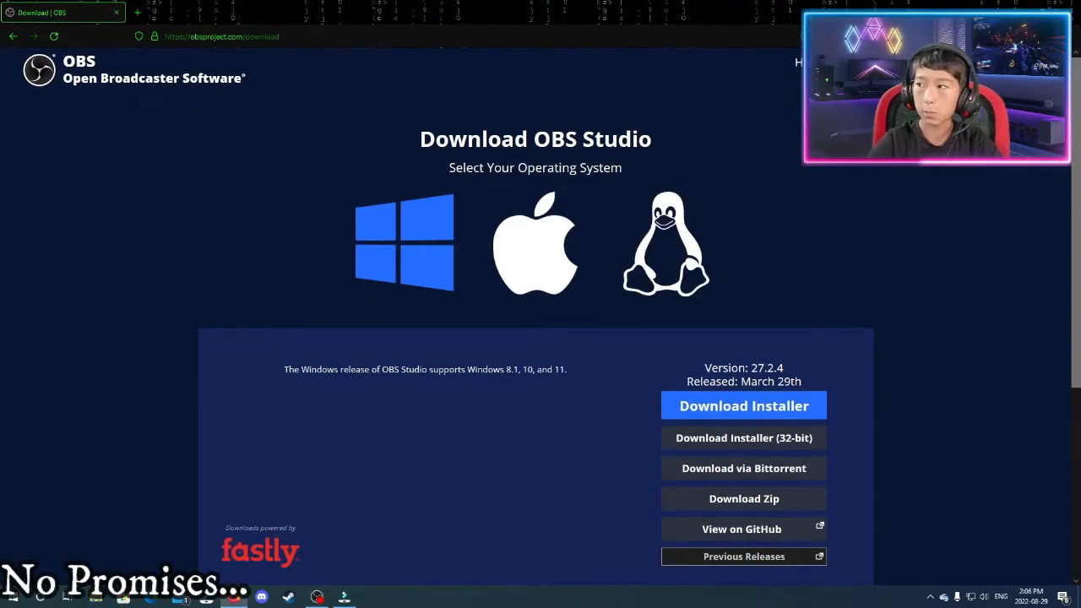
Step: Bring the OBS Studio window onto this screen maximized to view it, and move it away again
{"action": "left_click_drag", "start_coordinate": [1080, 1], "coordinate": [389, 60]}
{"action": "double_click", "coordinate": [389, 61]}
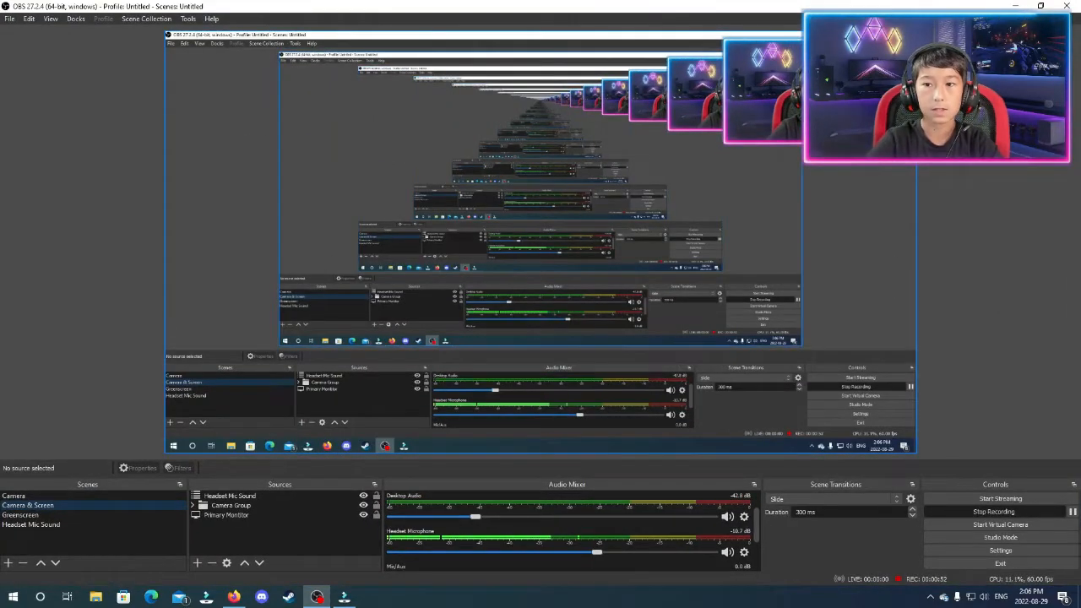
{"action": "left_click_drag", "start_coordinate": [389, 6], "coordinate": [1080, 42]}
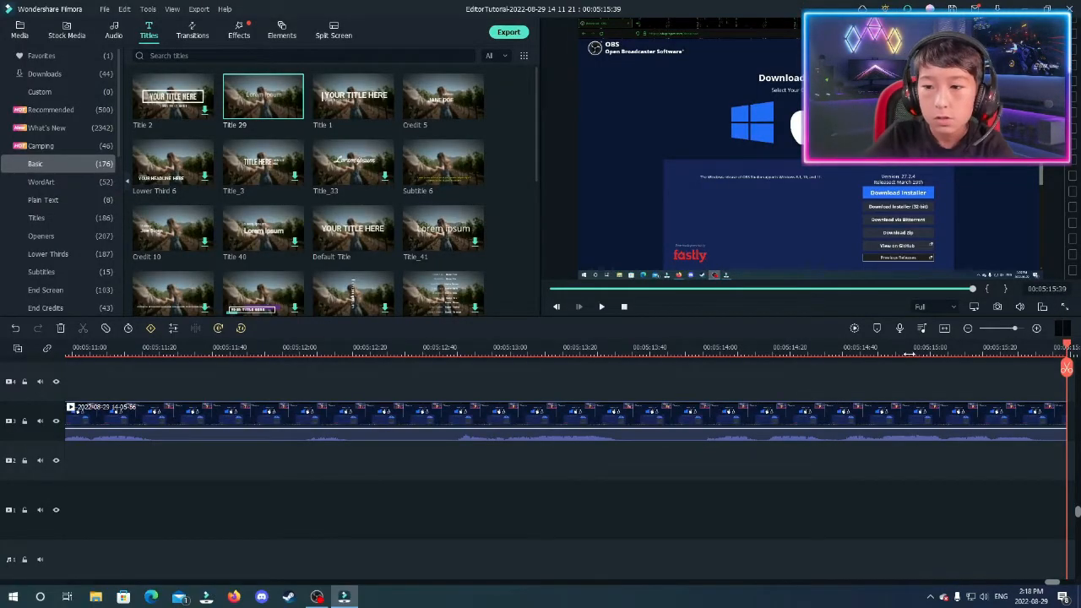
Step: Play the project from the start and preview the opening webcam clip full screen, returning to the editor
{"action": "mouse_move", "coordinate": [972, 290]}
{"action": "left_mouse_down"}
{"action": "mouse_move", "coordinate": [554, 294]}
{"action": "mouse_move", "coordinate": [971, 294]}
{"action": "left_mouse_up"}
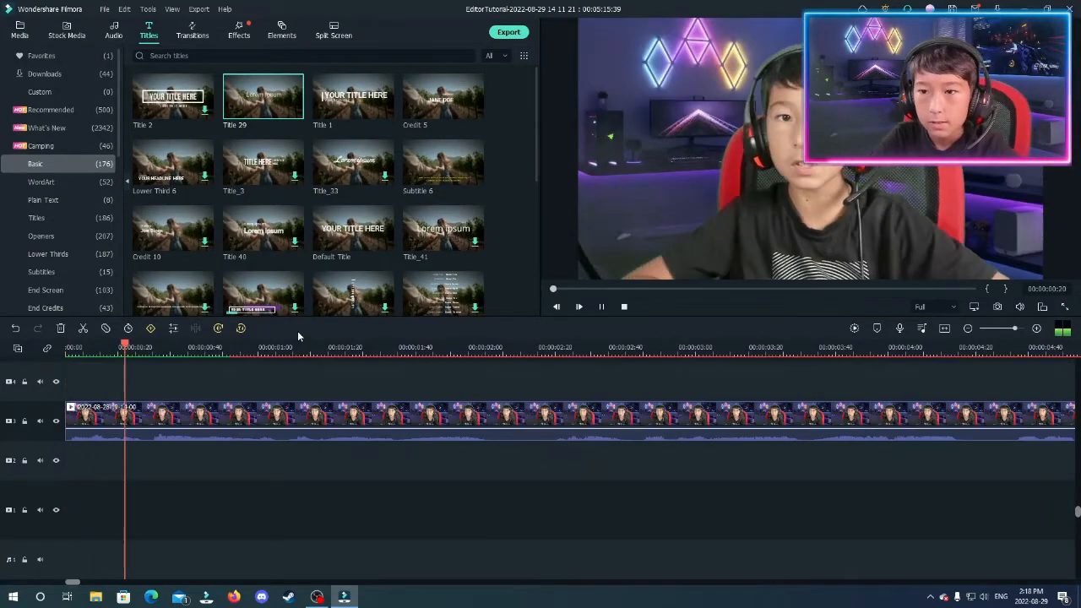
{"action": "key", "text": "space"}
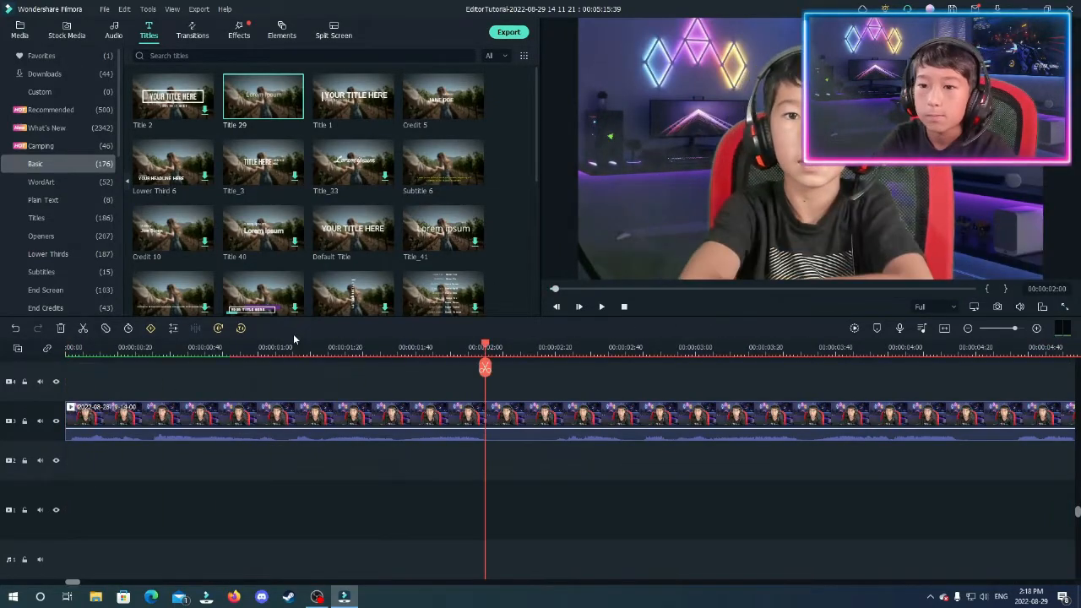
{"action": "left_click", "coordinate": [1066, 308]}
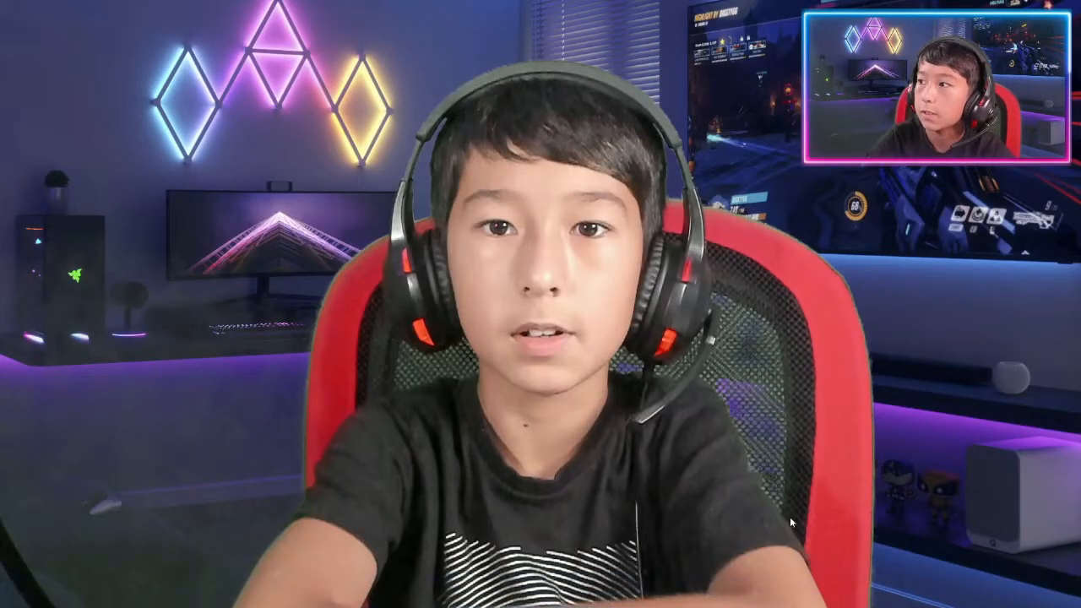
{"action": "key", "text": "space"}
{"action": "key", "text": "space"}
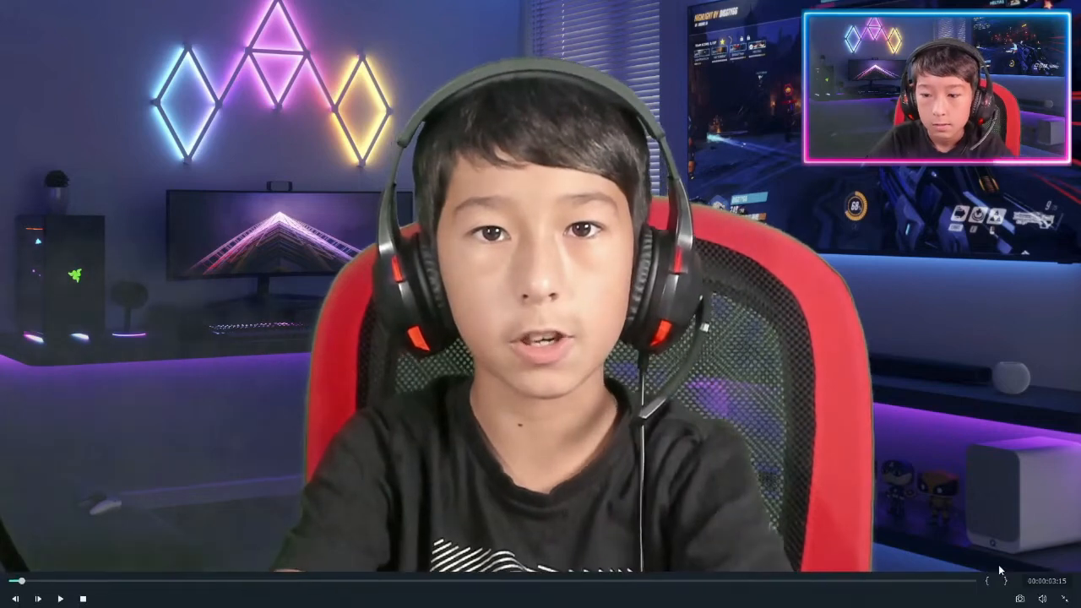
{"action": "left_click", "coordinate": [1065, 598]}
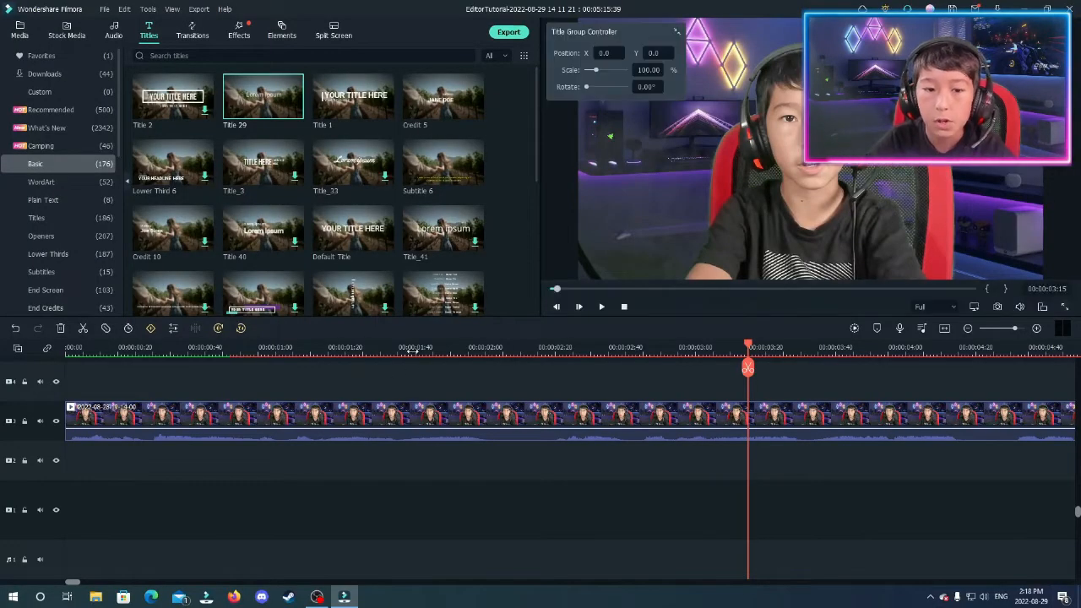
Step: Restart playback from the beginning and skip ahead to just past the first swoosh transition, about 13 seconds in
{"action": "left_click_drag", "start_coordinate": [559, 288], "coordinate": [496, 307]}
{"action": "key", "text": "space"}
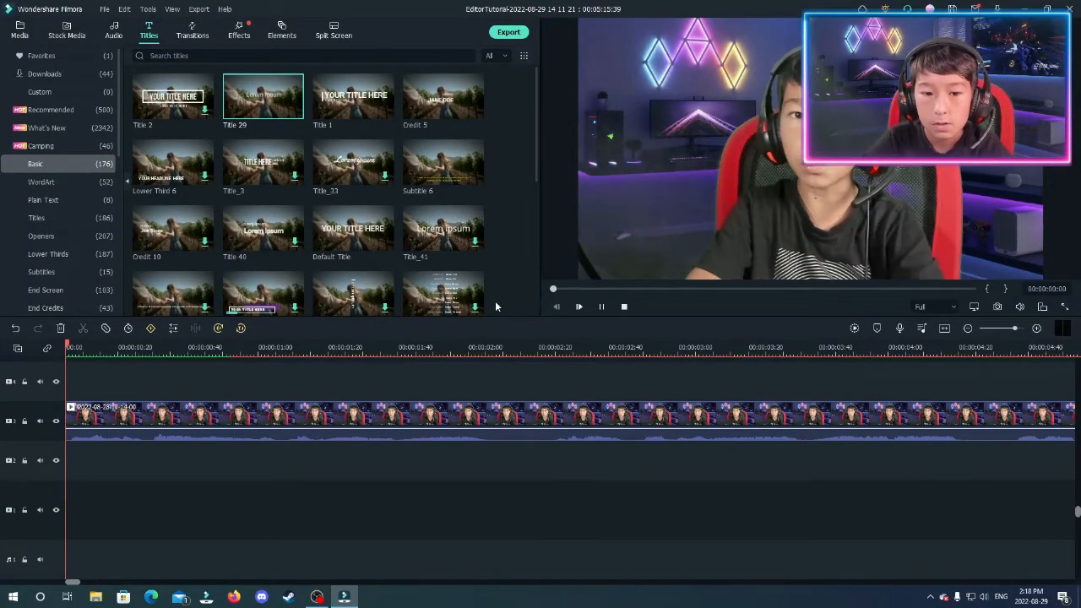
{"action": "left_click", "coordinate": [571, 289]}
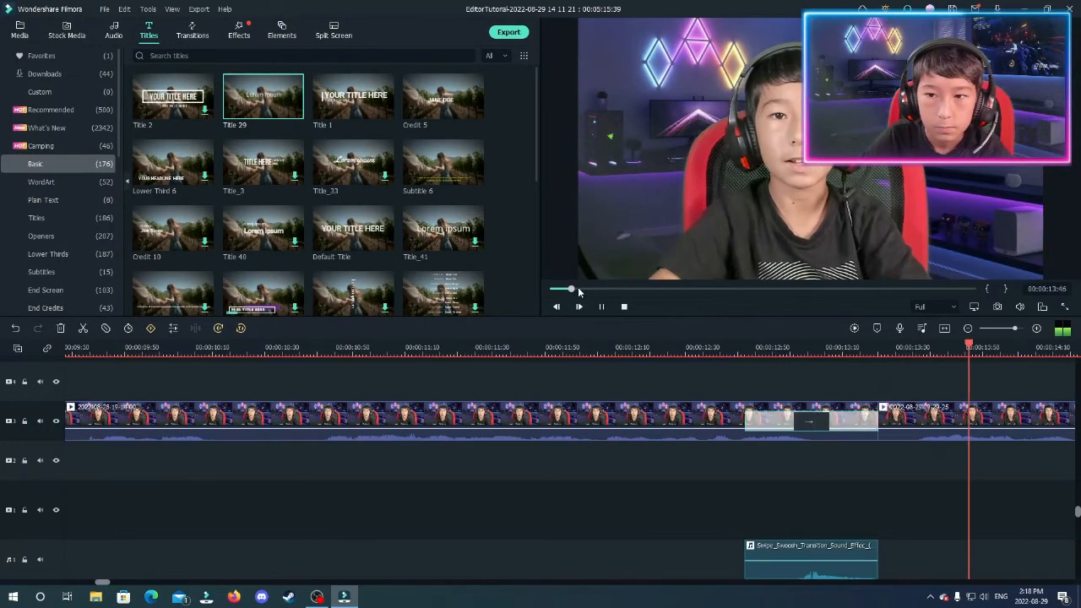
{"action": "key", "text": "space"}
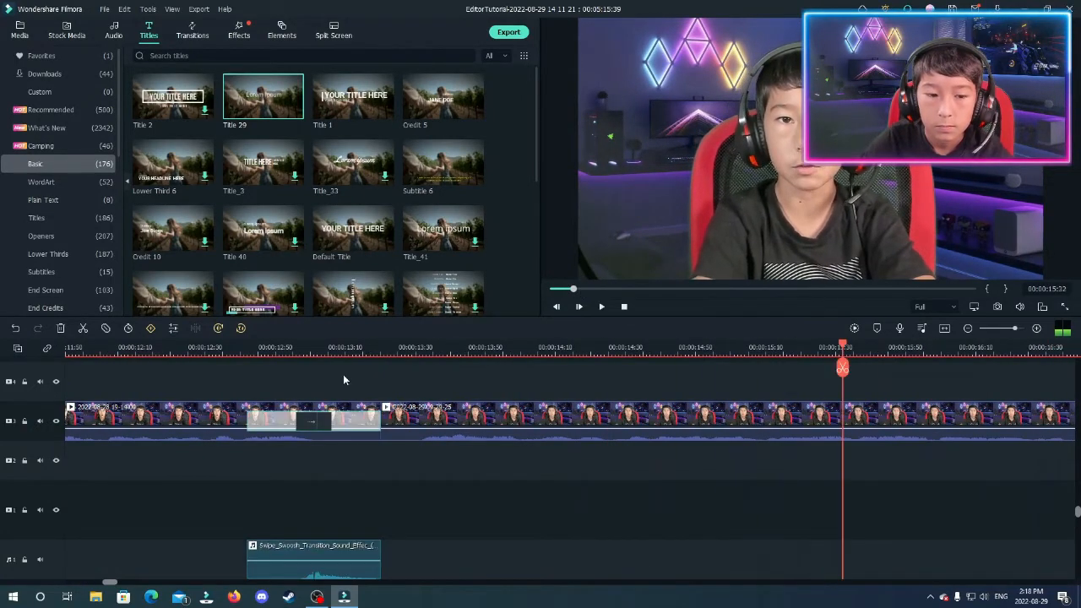
Step: Look through the project media library, from the webcam recordings to the sound effects and the green intro video
{"action": "left_click", "coordinate": [11, 26]}
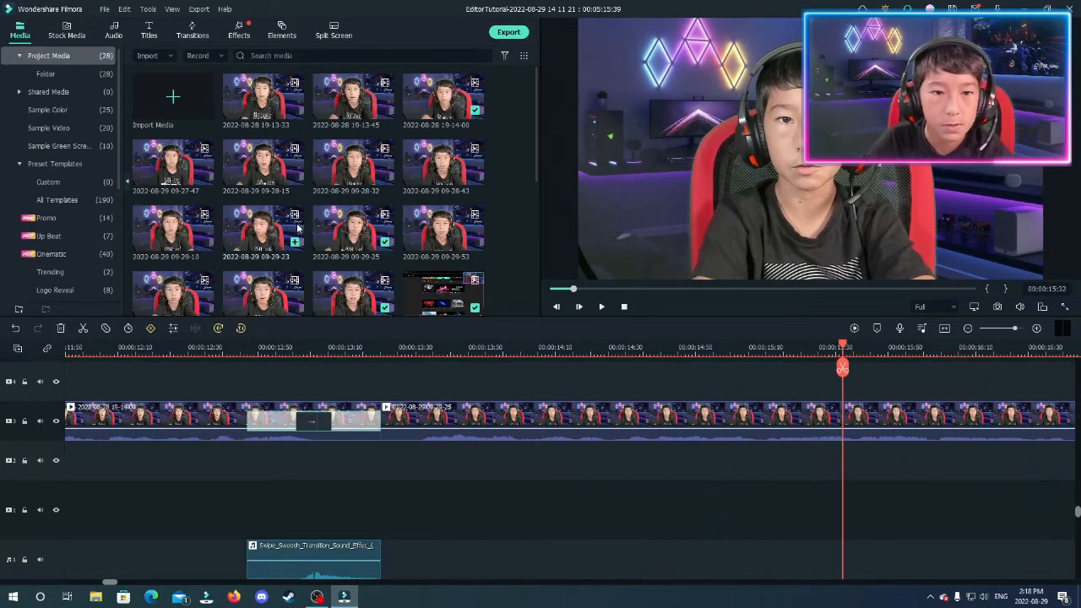
{"action": "scroll", "coordinate": [299, 226], "scroll_direction": "down", "scroll_amount": 3}
{"action": "scroll", "coordinate": [299, 226], "scroll_direction": "up", "scroll_amount": 5}
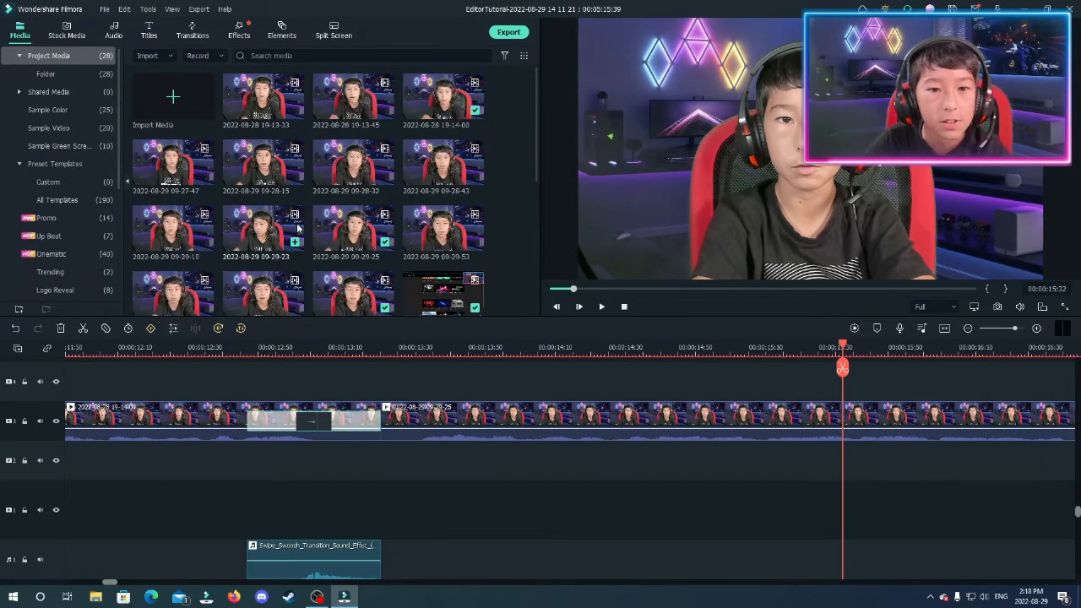
{"action": "scroll", "coordinate": [299, 226], "scroll_direction": "down", "scroll_amount": 5}
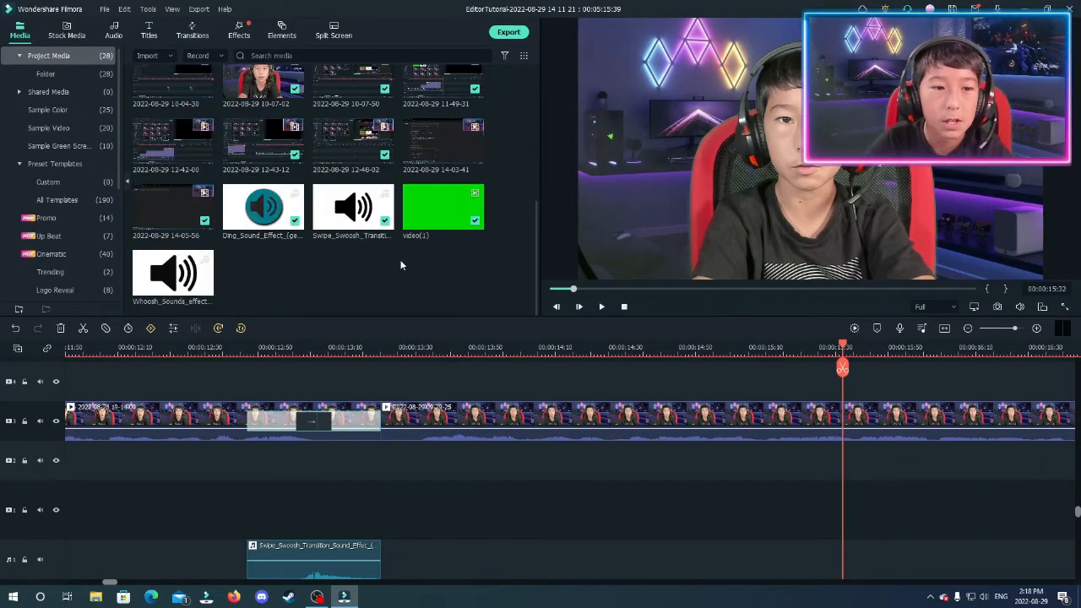
{"action": "scroll", "coordinate": [353, 207], "scroll_direction": "up", "scroll_amount": 3}
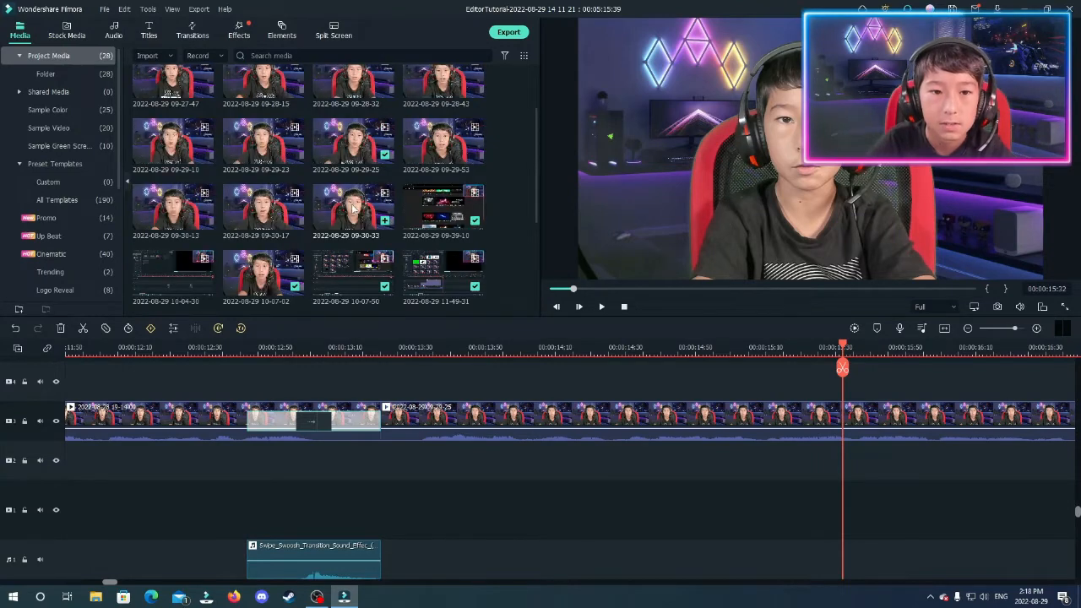
{"action": "scroll", "coordinate": [353, 208], "scroll_direction": "up", "scroll_amount": 2}
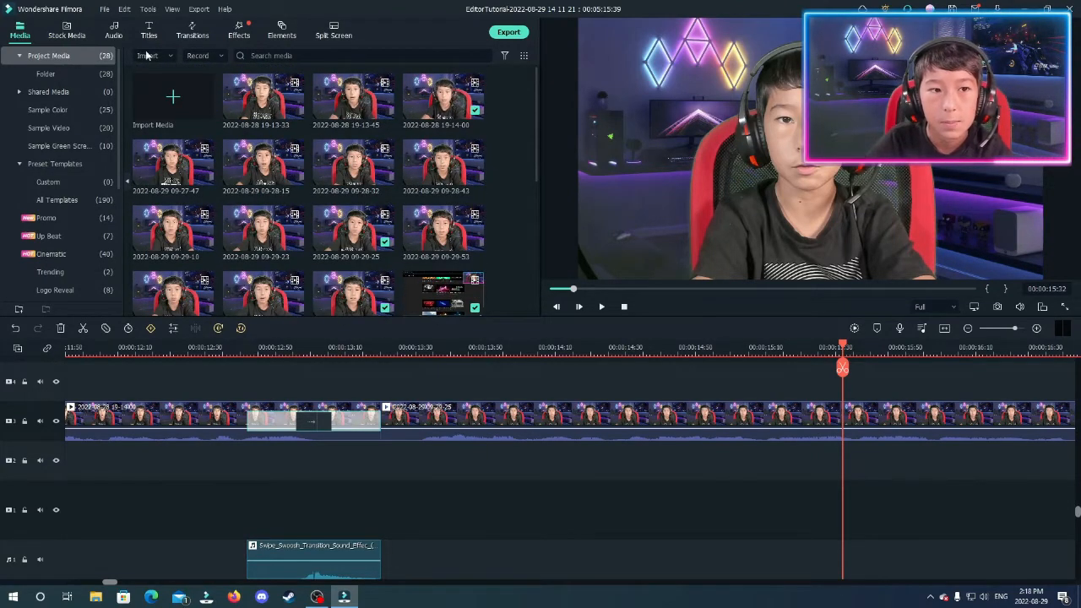
{"action": "scroll", "coordinate": [366, 250], "scroll_direction": "down", "scroll_amount": 5}
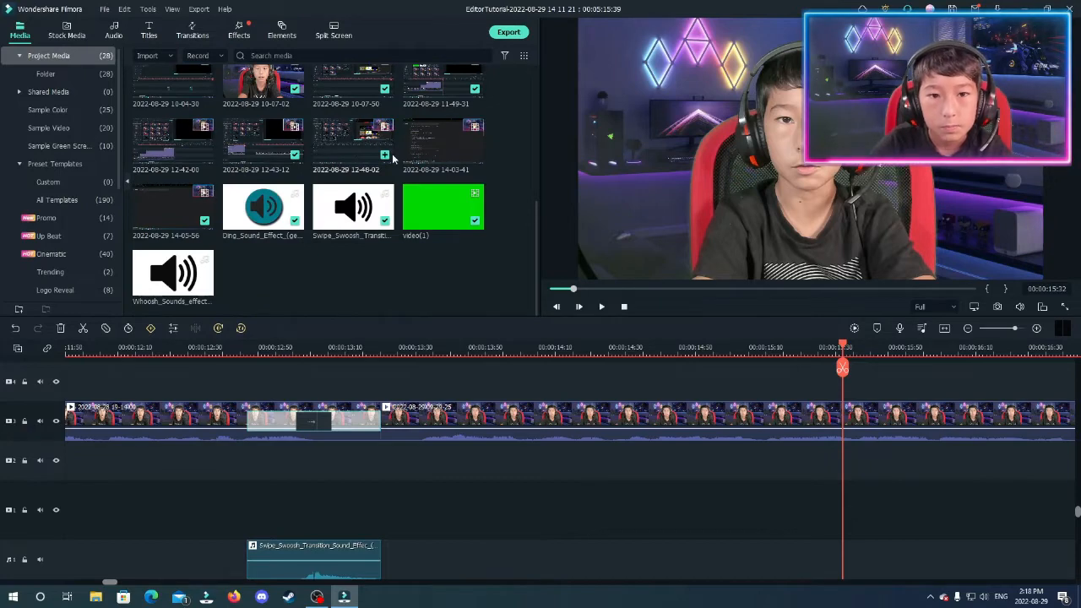
{"action": "scroll", "coordinate": [393, 161], "scroll_direction": "up", "scroll_amount": 5}
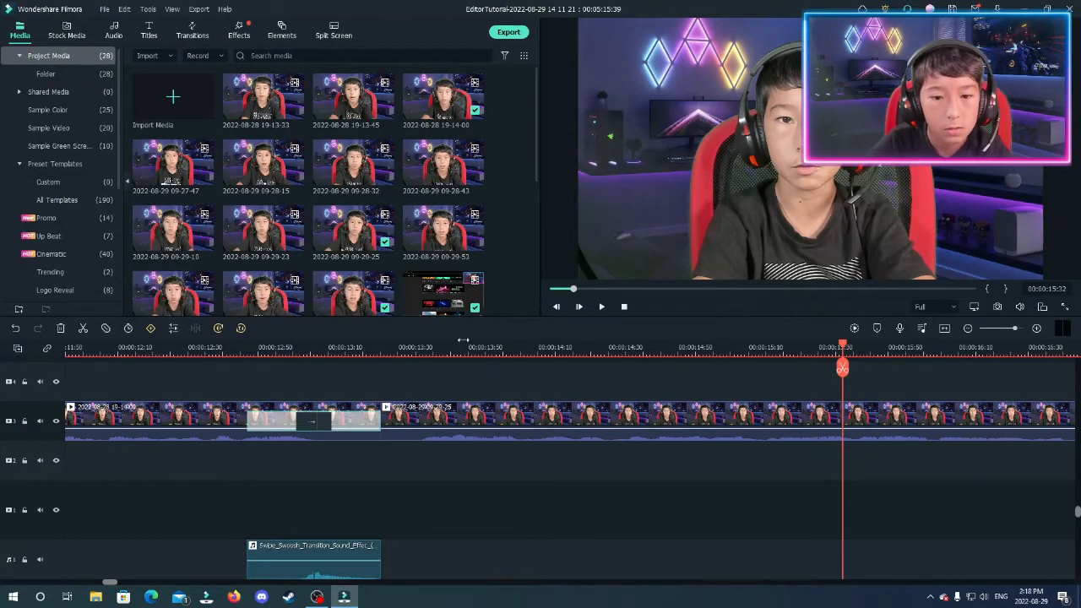
Step: Play the second webcam clip through its push transition and swoosh sound into the following clip
{"action": "left_click", "coordinate": [601, 307]}
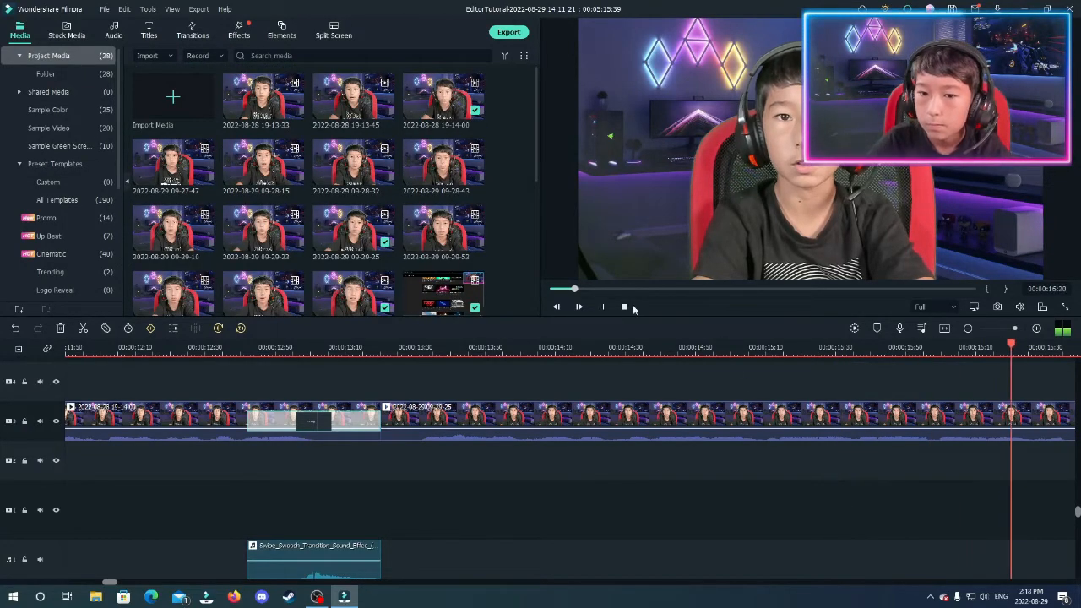
{"action": "key", "text": "space"}
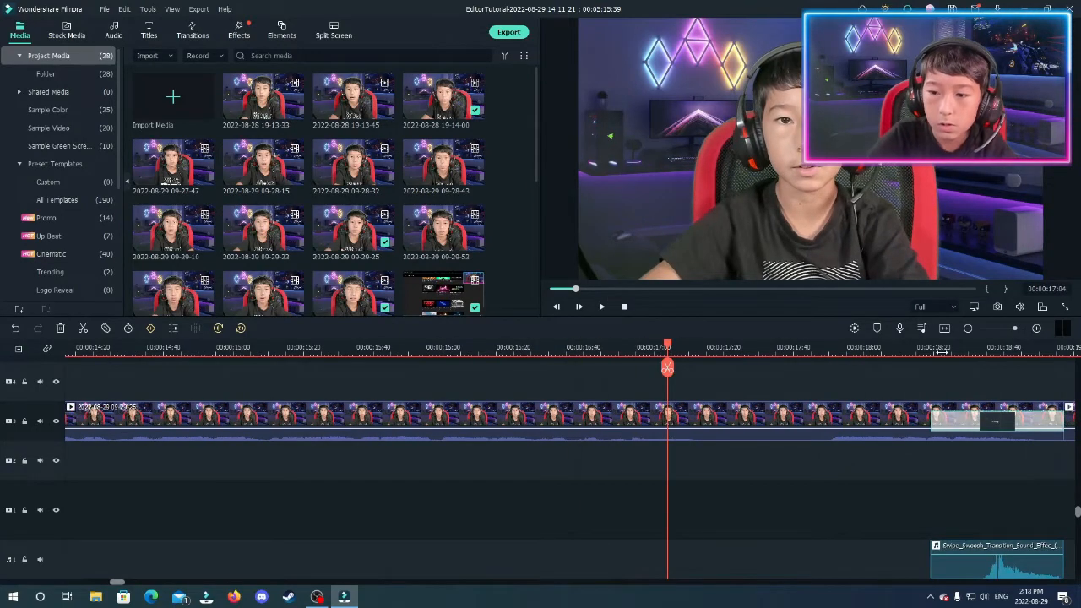
{"action": "left_click", "coordinate": [941, 353]}
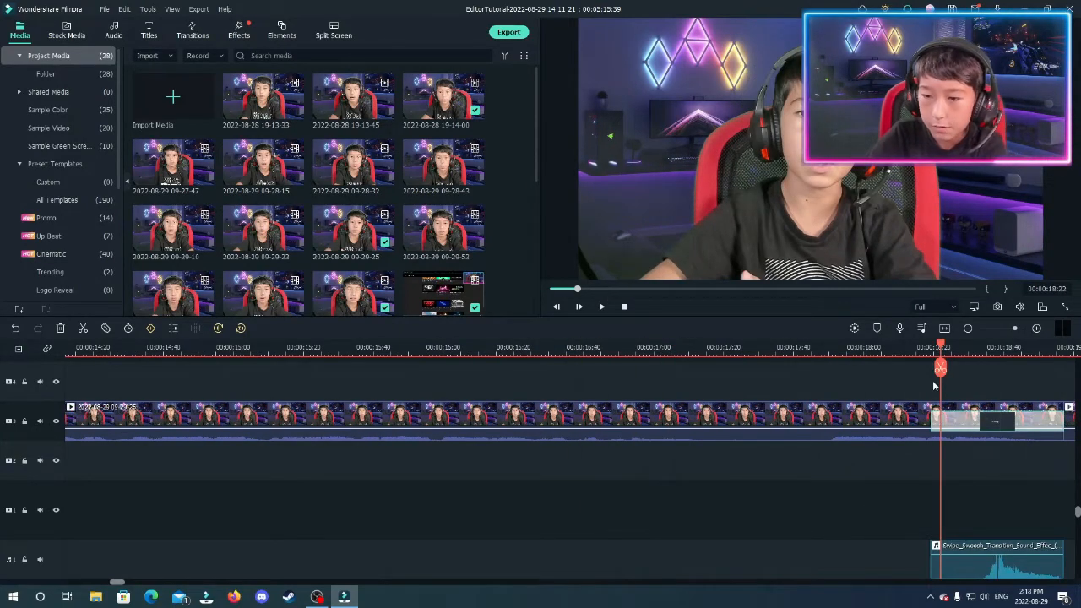
{"action": "key", "text": "space"}
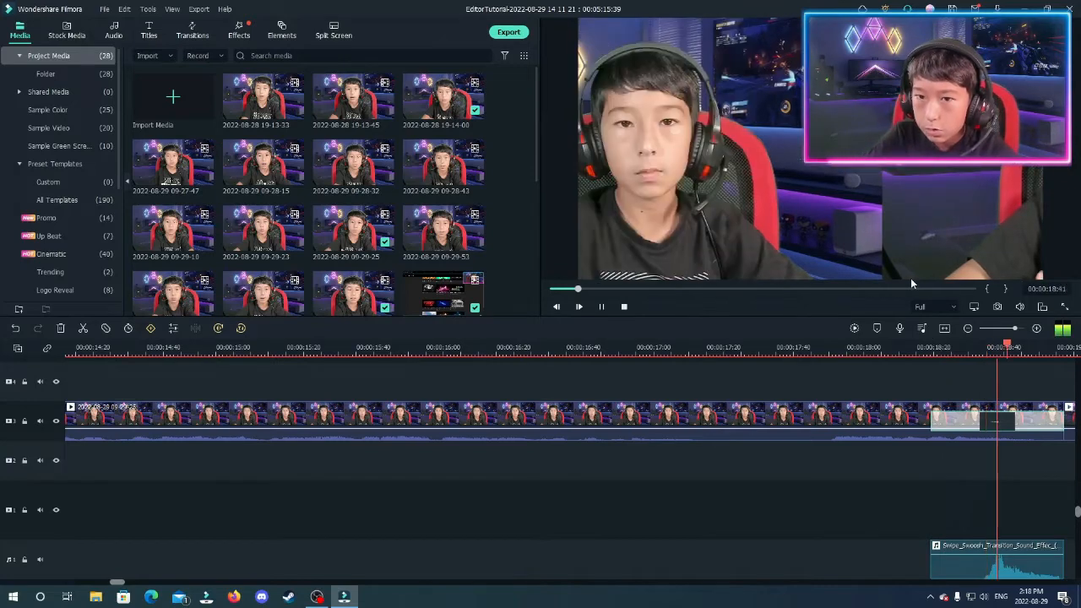
{"action": "key", "text": "space"}
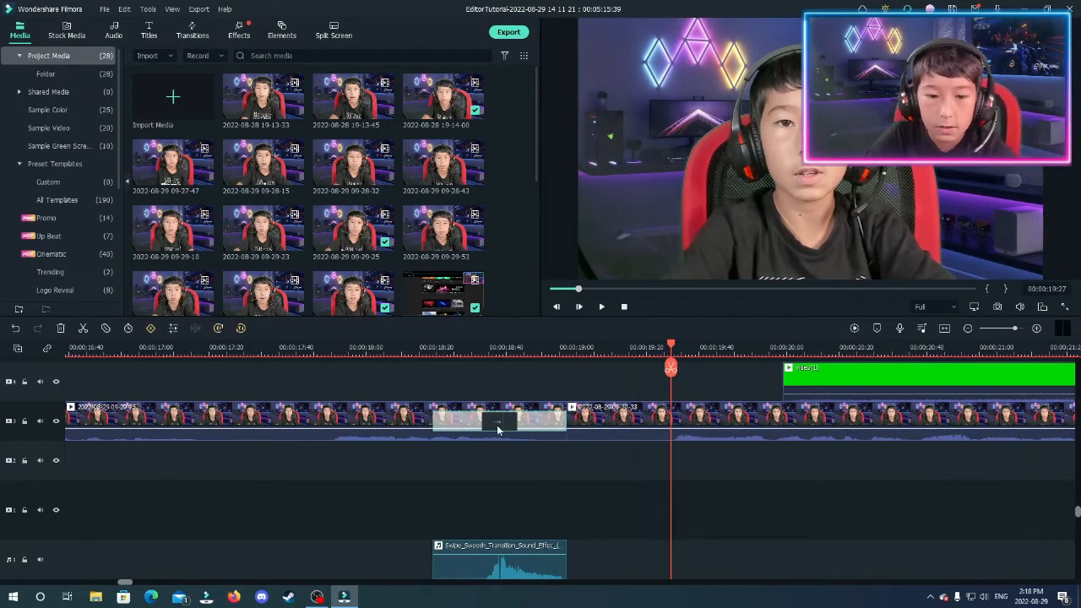
Step: Browse the available transitions, starting with the favorites and continuing through the Basic category
{"action": "left_click", "coordinate": [193, 30]}
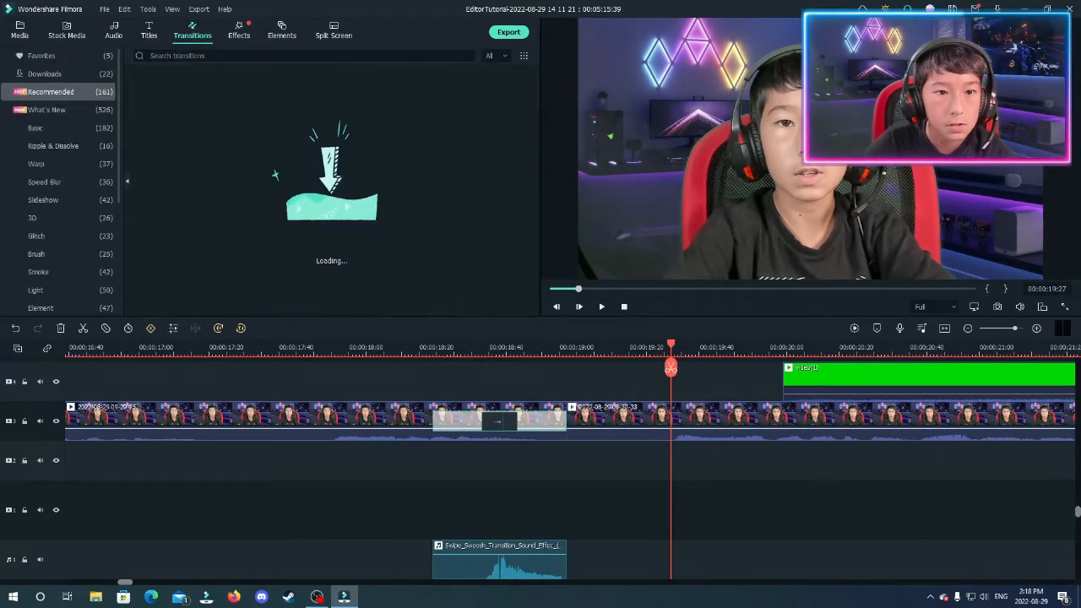
{"action": "left_click", "coordinate": [42, 54]}
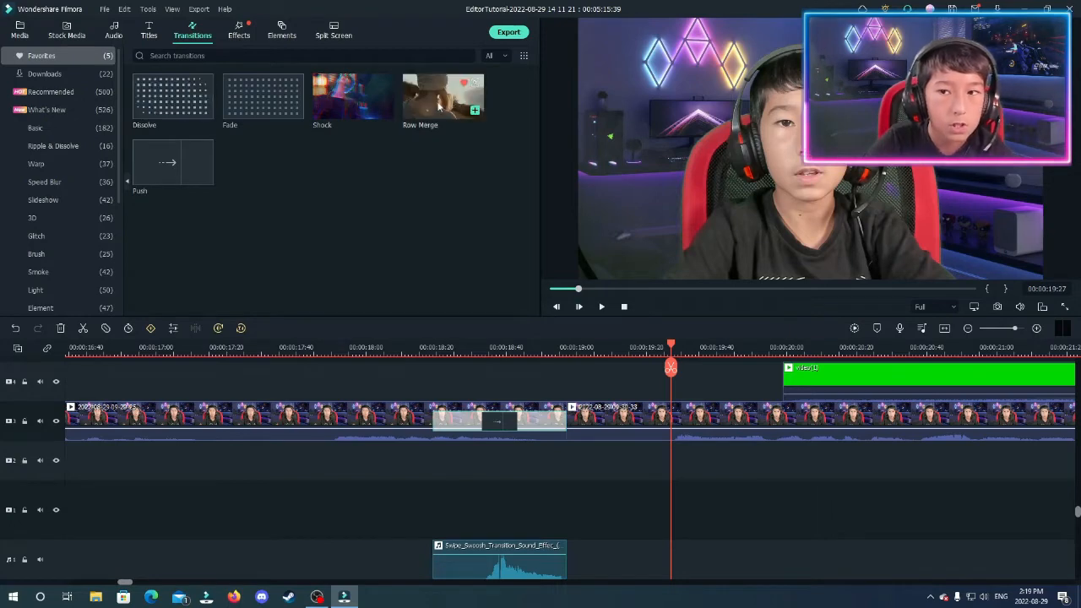
{"action": "key", "text": "space"}
{"action": "key", "text": "space"}
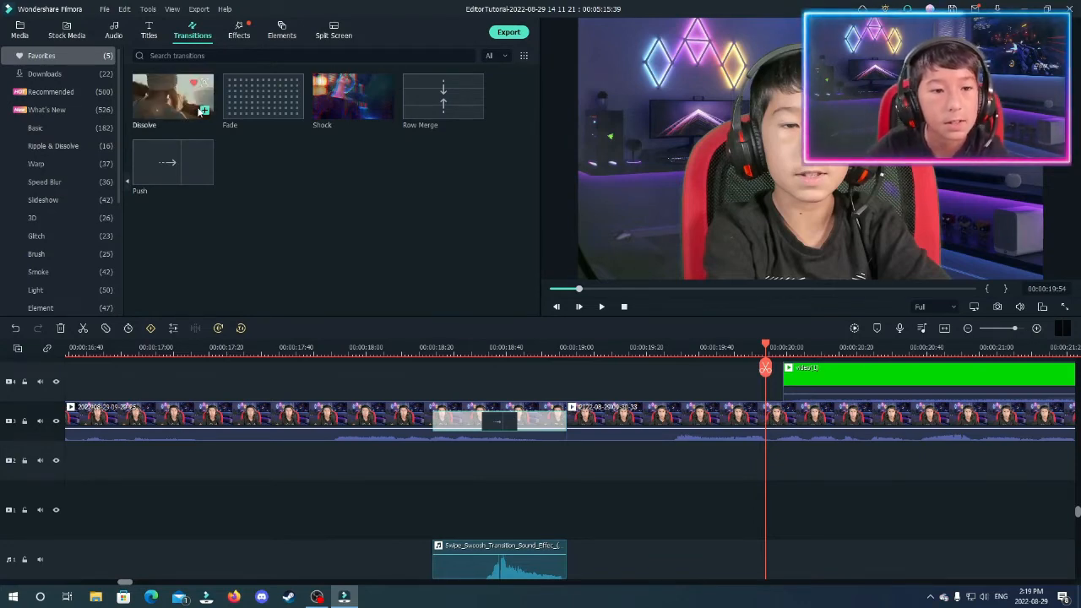
{"action": "left_click", "coordinate": [55, 134]}
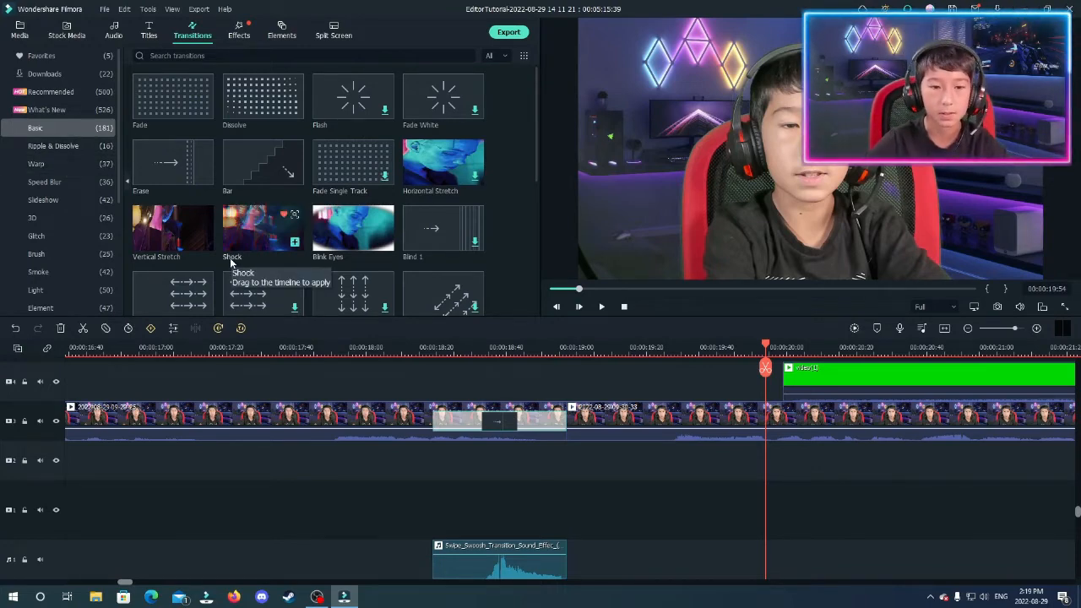
{"action": "scroll", "coordinate": [253, 229], "scroll_direction": "down", "scroll_amount": 10}
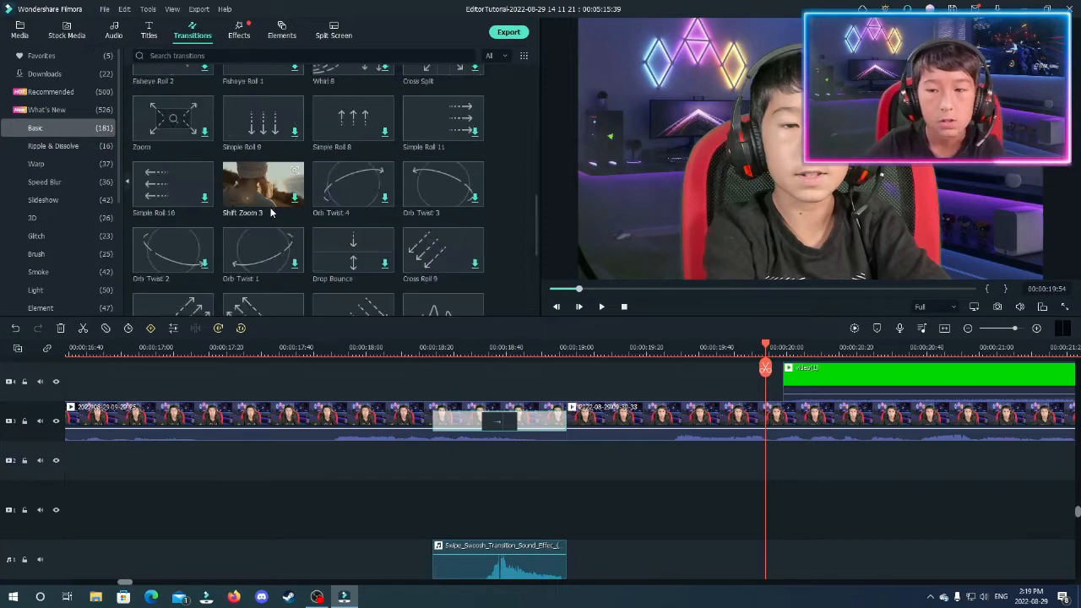
{"action": "scroll", "coordinate": [271, 212], "scroll_direction": "down", "scroll_amount": 5}
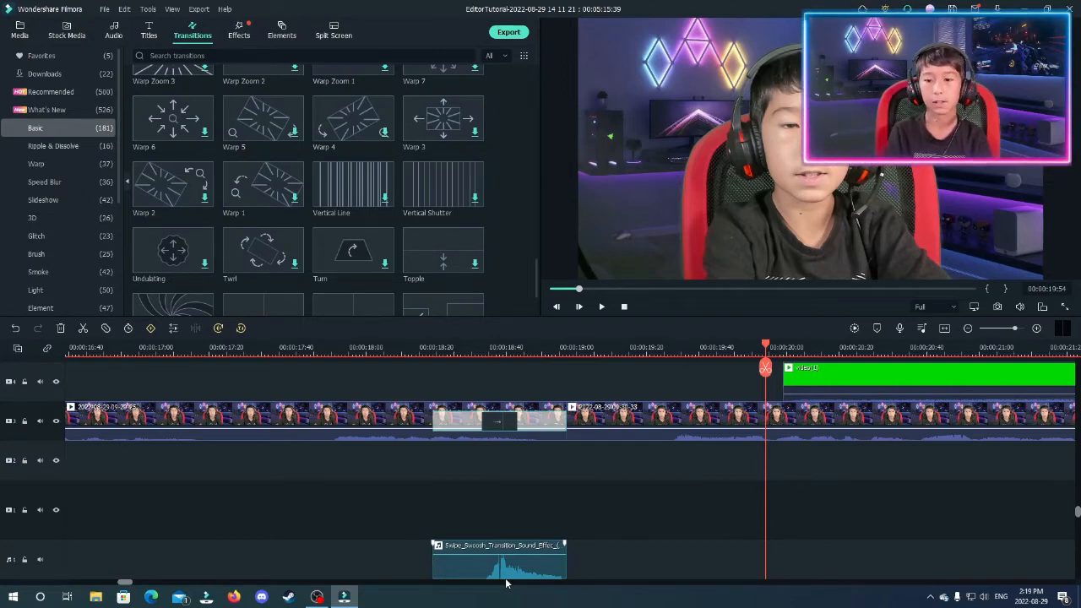
Step: Play and replay the webcam clip's closing fade beneath the start of the green-screen intro clip
{"action": "left_click", "coordinate": [345, 353]}
{"action": "key", "text": "space"}
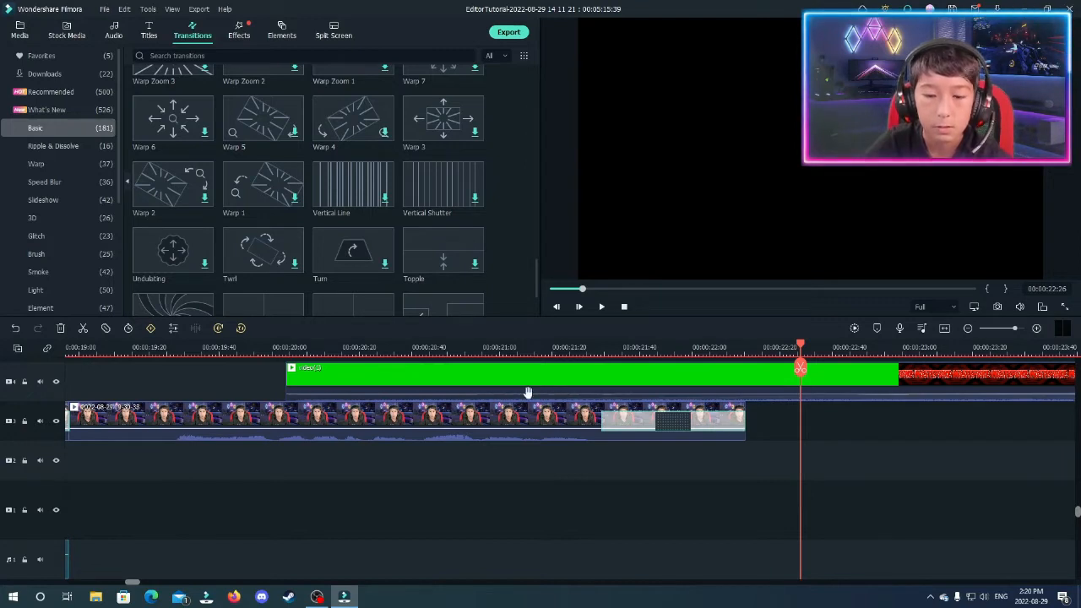
{"action": "left_click", "coordinate": [267, 364]}
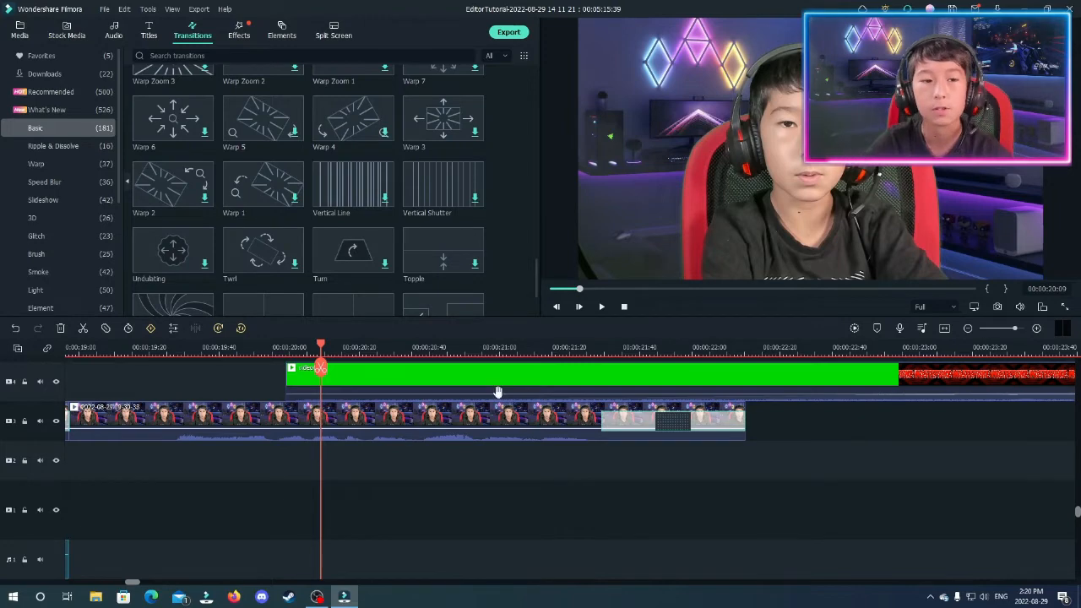
{"action": "key", "text": "space"}
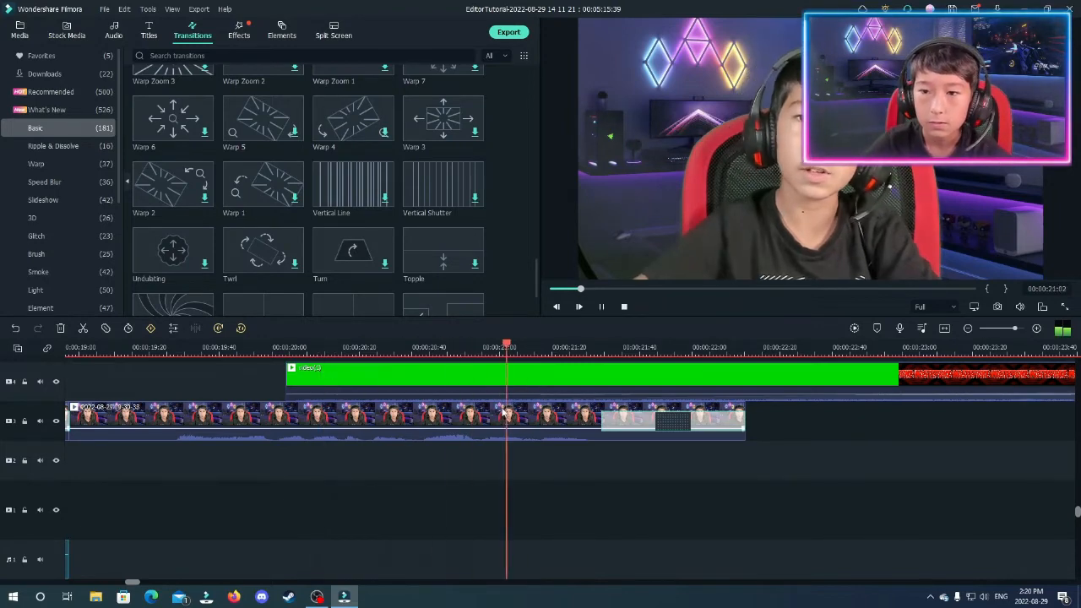
{"action": "key", "text": "space"}
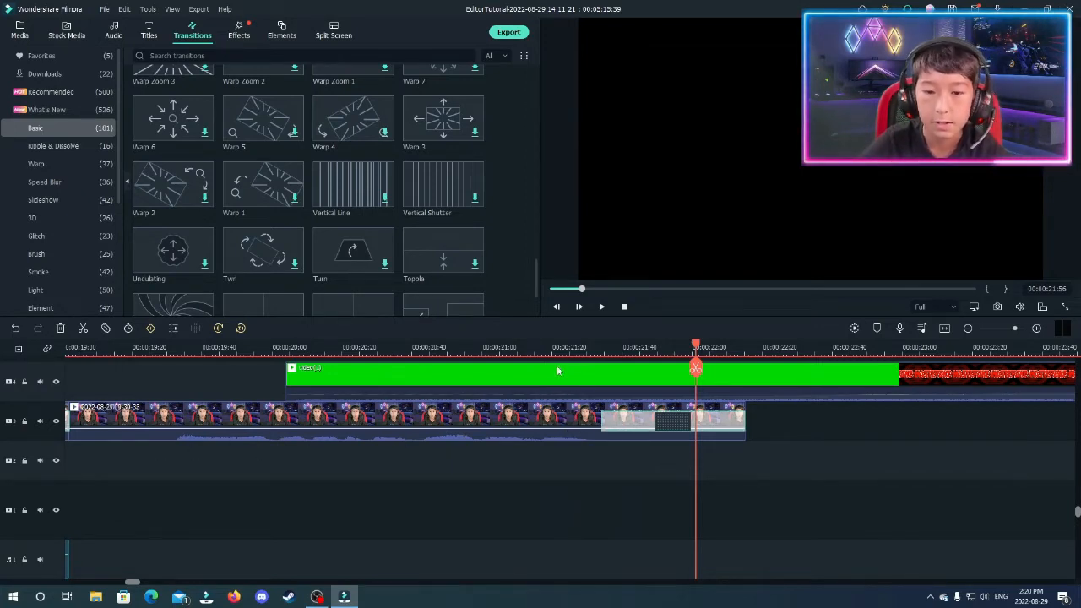
Step: Play from before the closing fade through the whole intro and into the next webcam clip
{"action": "left_click", "coordinate": [524, 348]}
{"action": "key", "text": "space"}
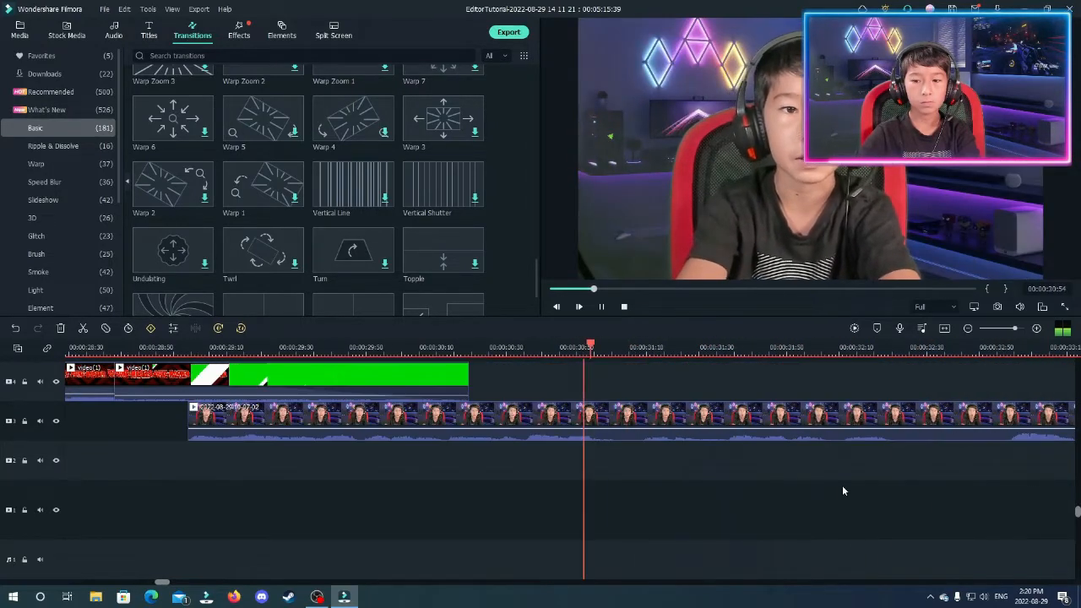
{"action": "key", "text": "space"}
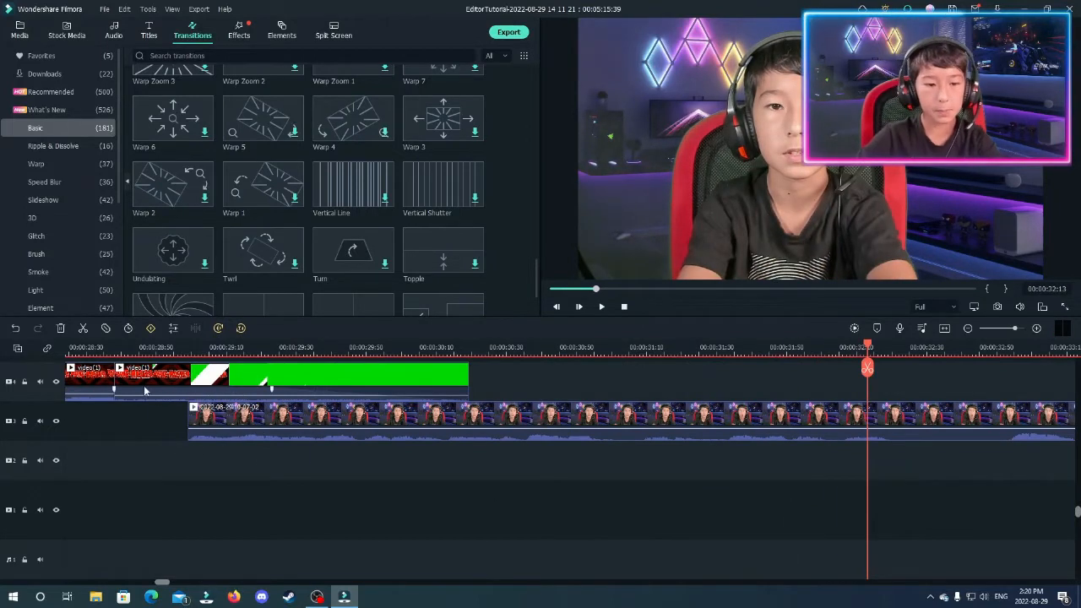
Step: Examine frame by frame where the intro's white closing wipe meets the start of the next webcam clip
{"action": "left_click", "coordinate": [180, 345]}
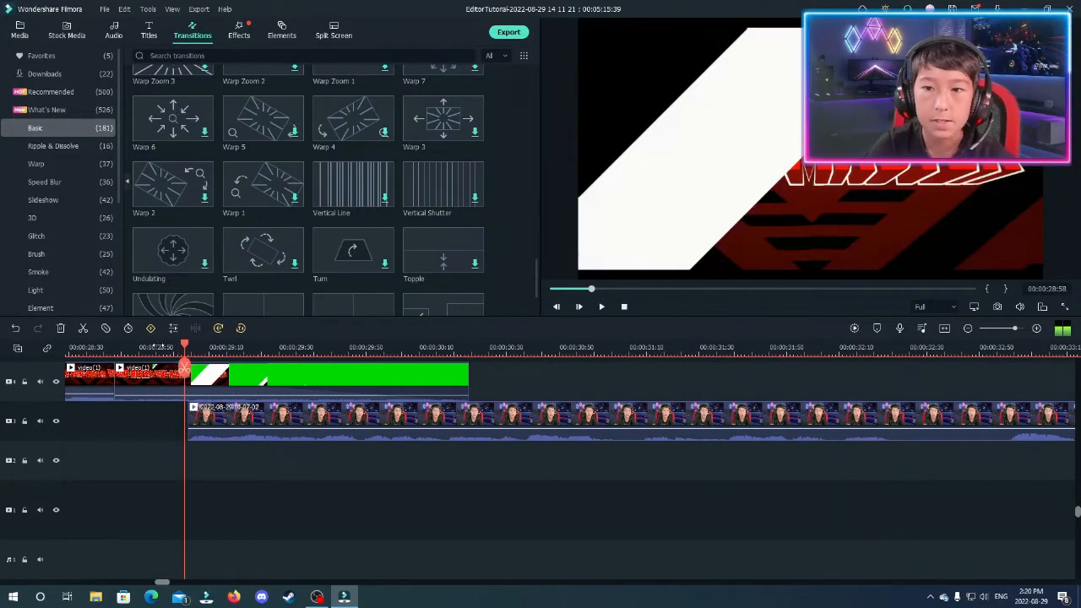
{"action": "mouse_move", "coordinate": [185, 344]}
{"action": "left_mouse_down"}
{"action": "mouse_move", "coordinate": [263, 345]}
{"action": "mouse_move", "coordinate": [133, 344]}
{"action": "mouse_move", "coordinate": [192, 345]}
{"action": "left_mouse_up"}
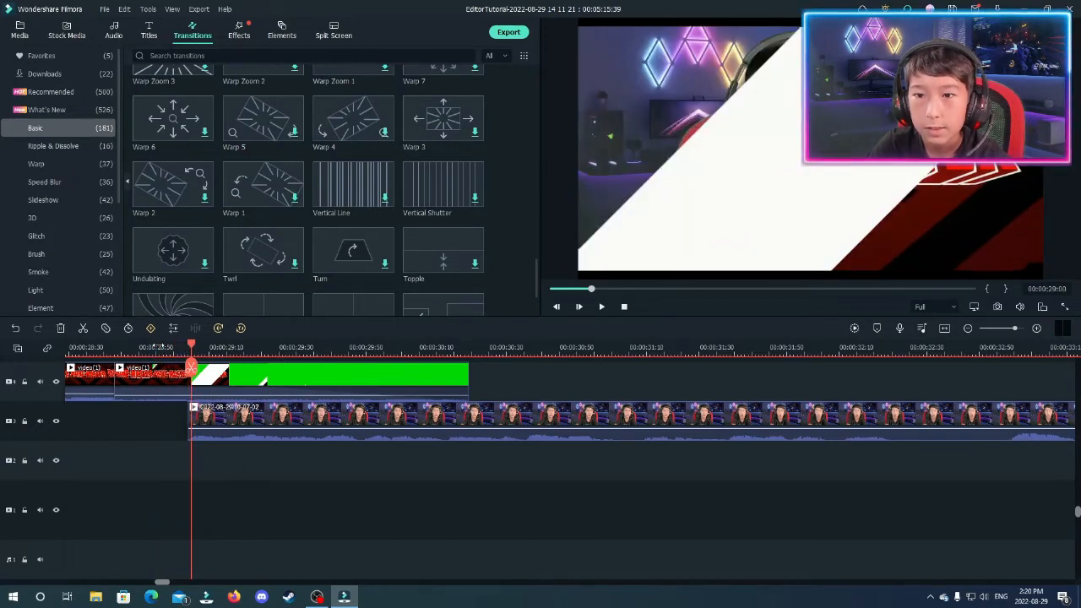
{"action": "key", "text": "Left"}
{"action": "key", "text": "Left"}
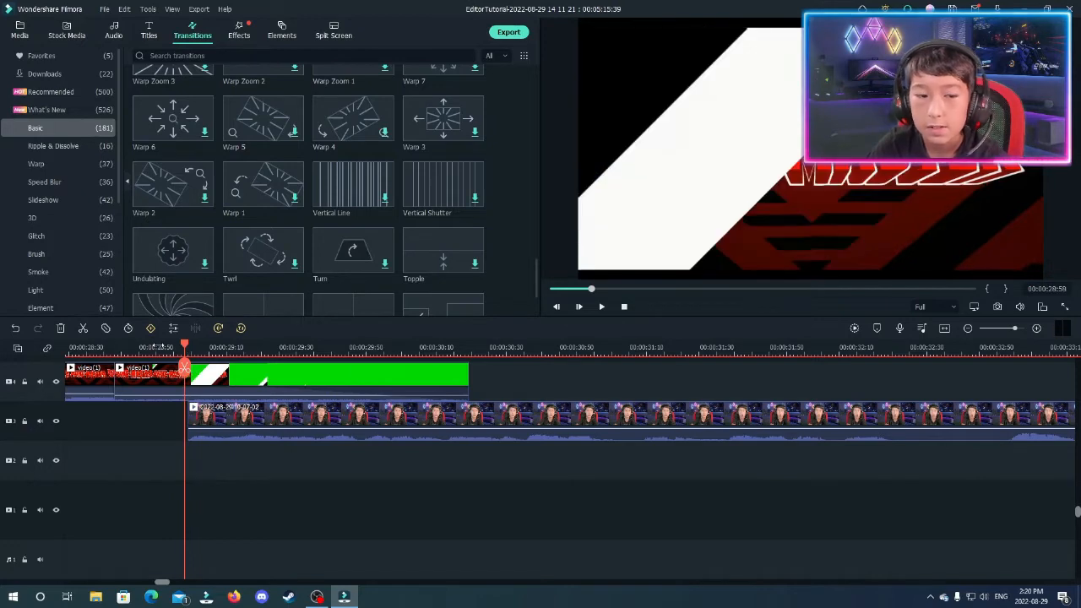
Step: Step backward frame by frame from the intro's white closing wipe to the full Poke-Master title
{"action": "key", "text": "Left"}
{"action": "key", "text": "Left"}
{"action": "key", "text": "Left"}
{"action": "key", "text": "Left"}
{"action": "key", "text": "Left"}
{"action": "key", "text": "Left"}
{"action": "key", "text": "Left"}
{"action": "key", "text": "Left"}
{"action": "key", "text": "Left"}
{"action": "key", "text": "Left"}
{"action": "key", "text": "Left"}
{"action": "key", "text": "Left"}
{"action": "key", "text": "Left"}
{"action": "key", "text": "Left"}
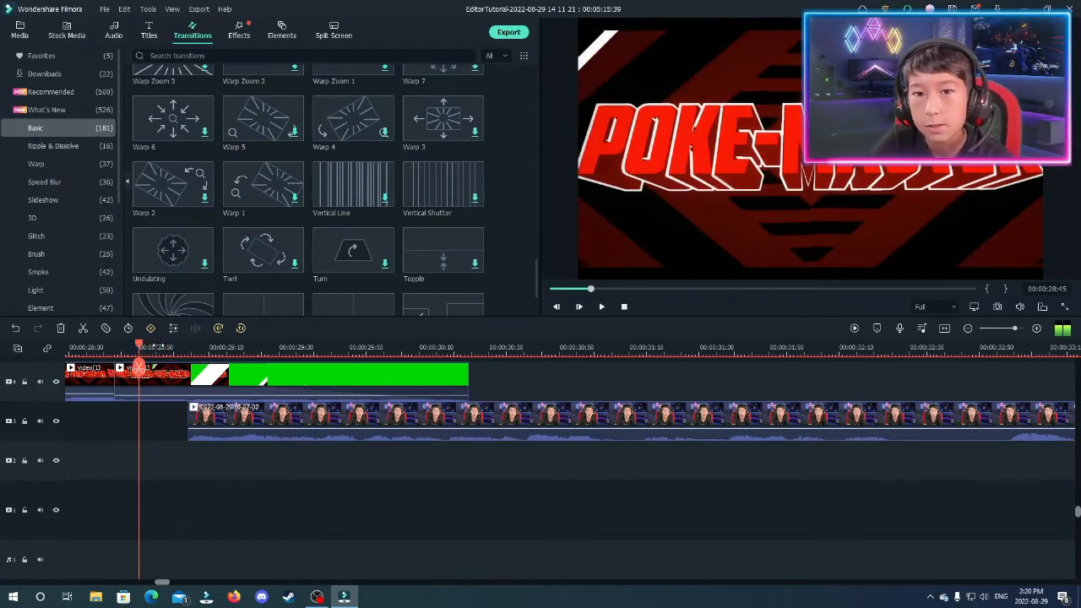
{"action": "key", "text": "Left"}
{"action": "key", "text": "Left"}
{"action": "key", "text": "Left"}
{"action": "key", "text": "Left"}
{"action": "key", "text": "Left"}
{"action": "key", "text": "Left"}
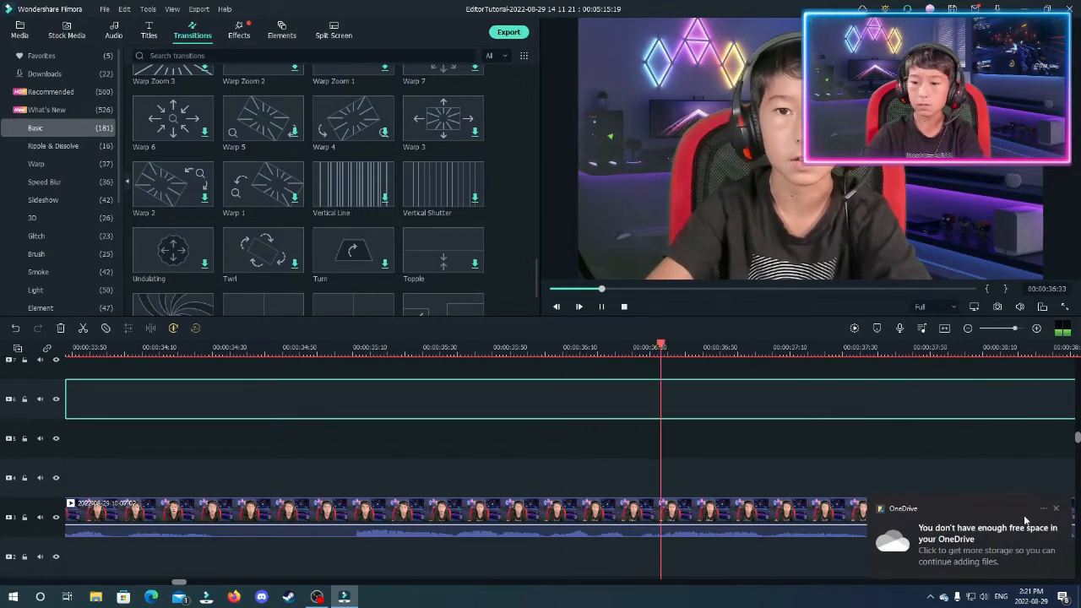
Step: Pause playback at the steps list and look through the animations and preset text styles for the "1." title
{"action": "left_click", "coordinate": [1056, 509]}
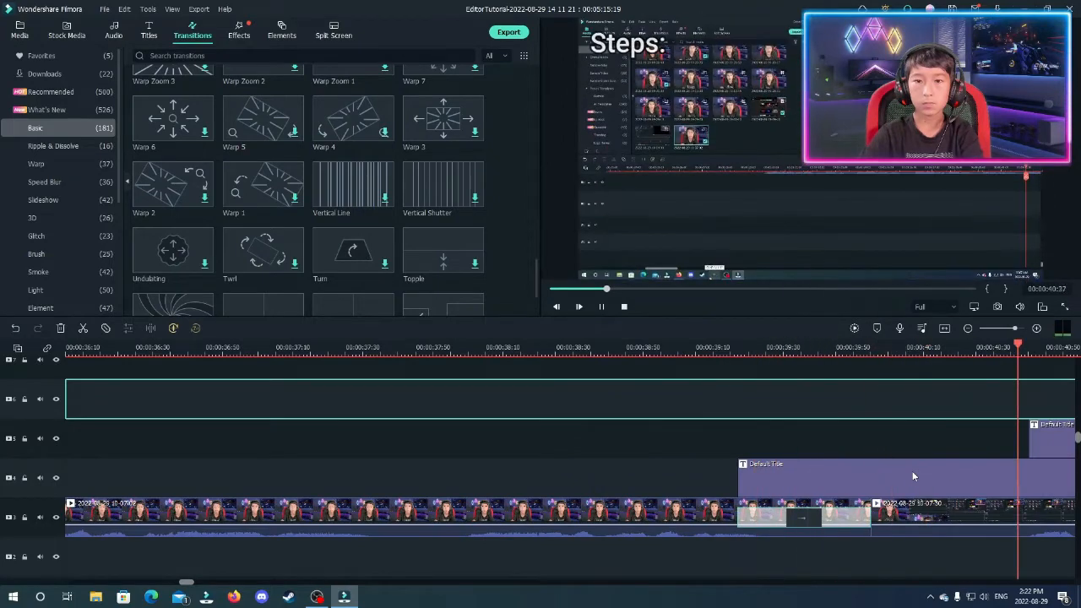
{"action": "key", "text": "space"}
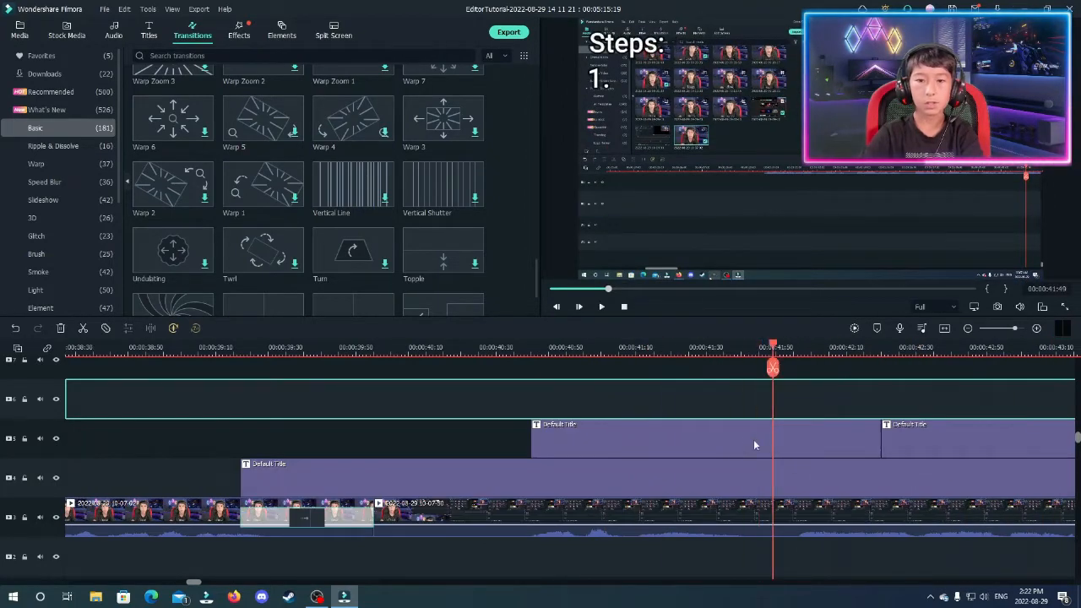
{"action": "double_click", "coordinate": [639, 439]}
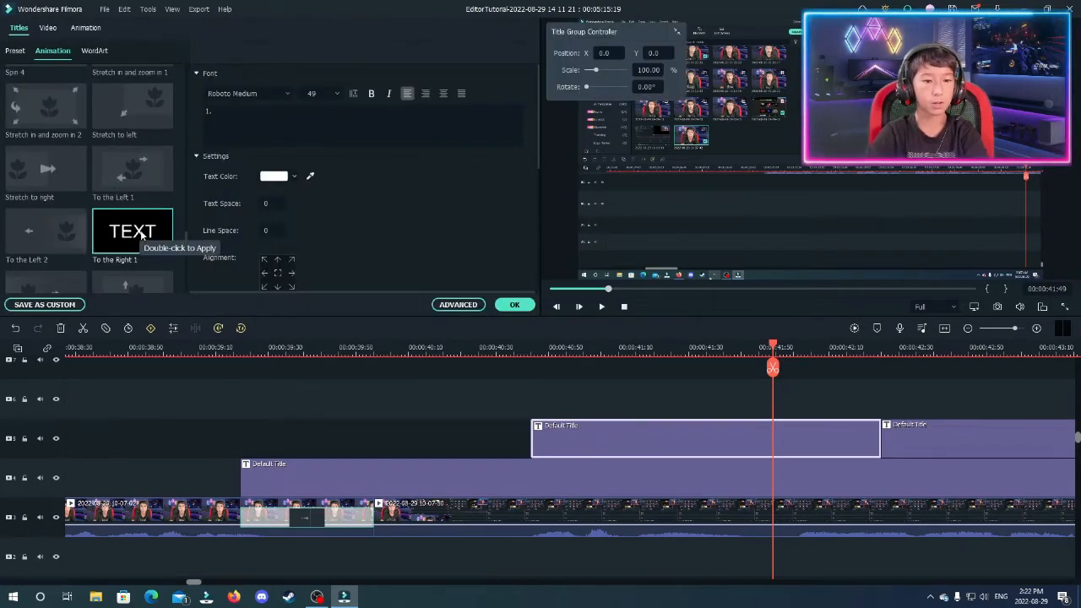
{"action": "scroll", "coordinate": [91, 197], "scroll_direction": "up", "scroll_amount": 5}
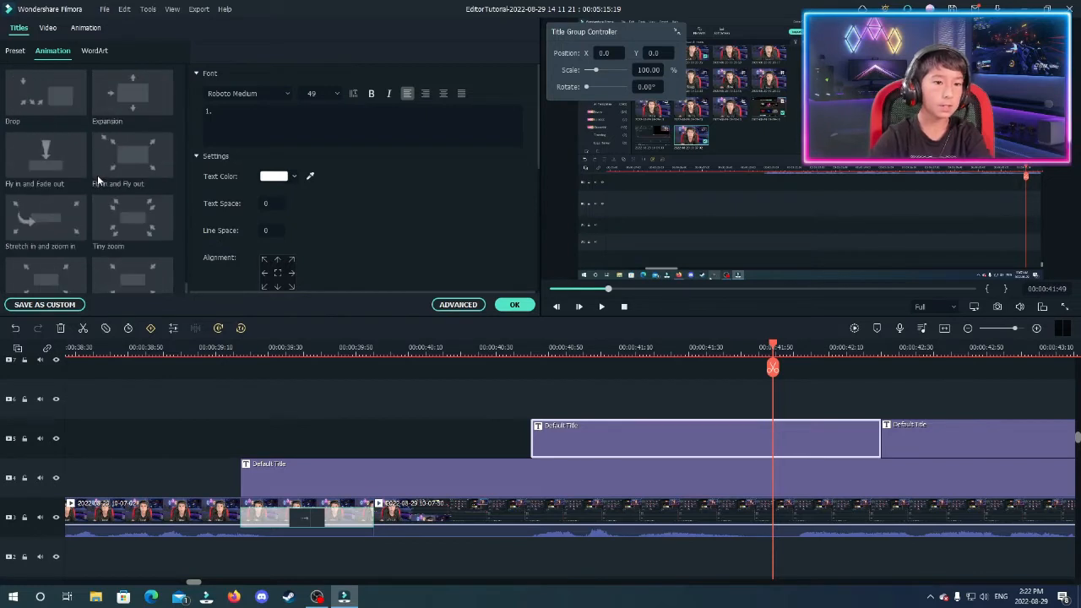
{"action": "scroll", "coordinate": [97, 177], "scroll_direction": "up", "scroll_amount": 5}
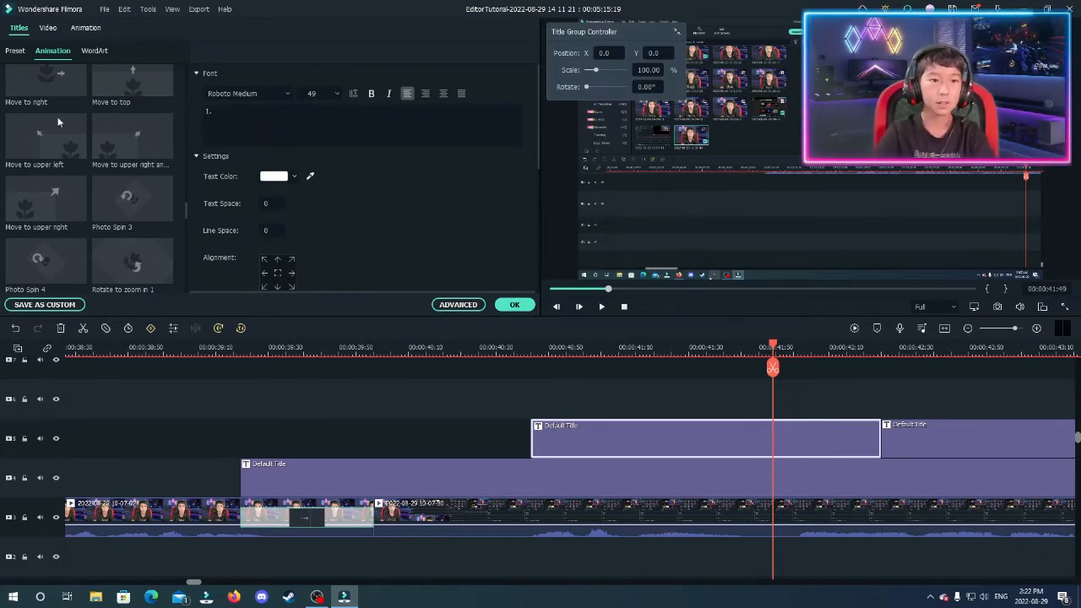
{"action": "left_click", "coordinate": [15, 50]}
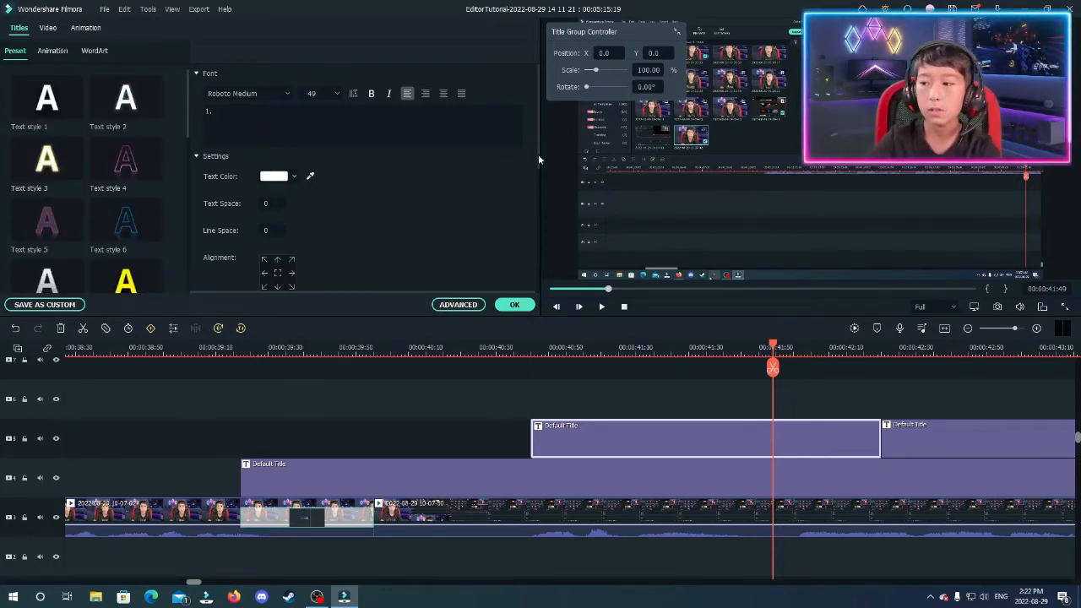
Step: Play the numbered steps titles through "3. Editing The Video" and examine the swoosh and ding sound effects beneath them
{"action": "key", "text": "space"}
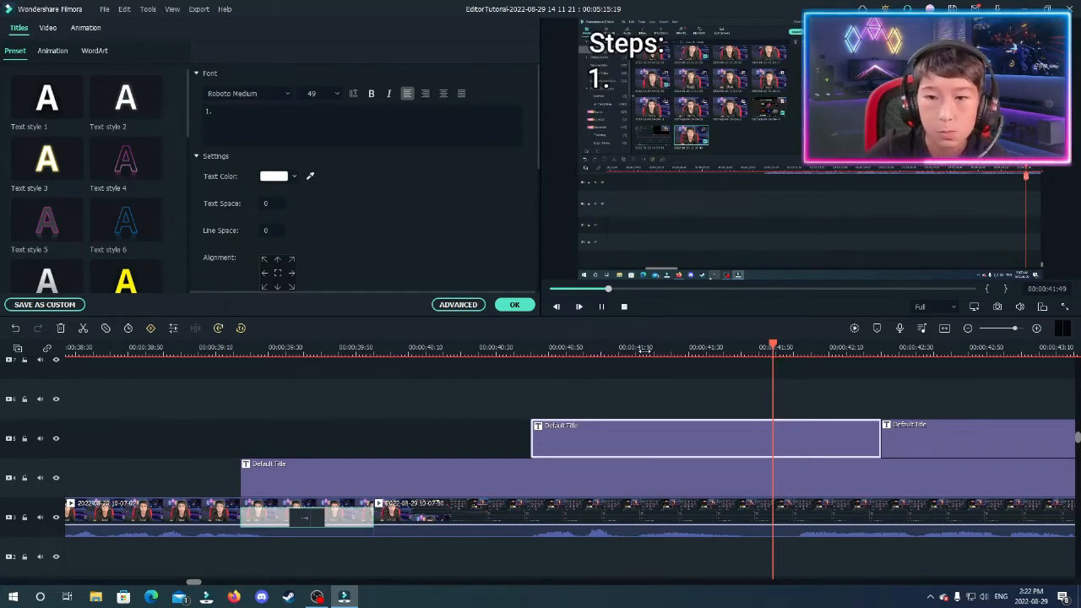
{"action": "key", "text": "space"}
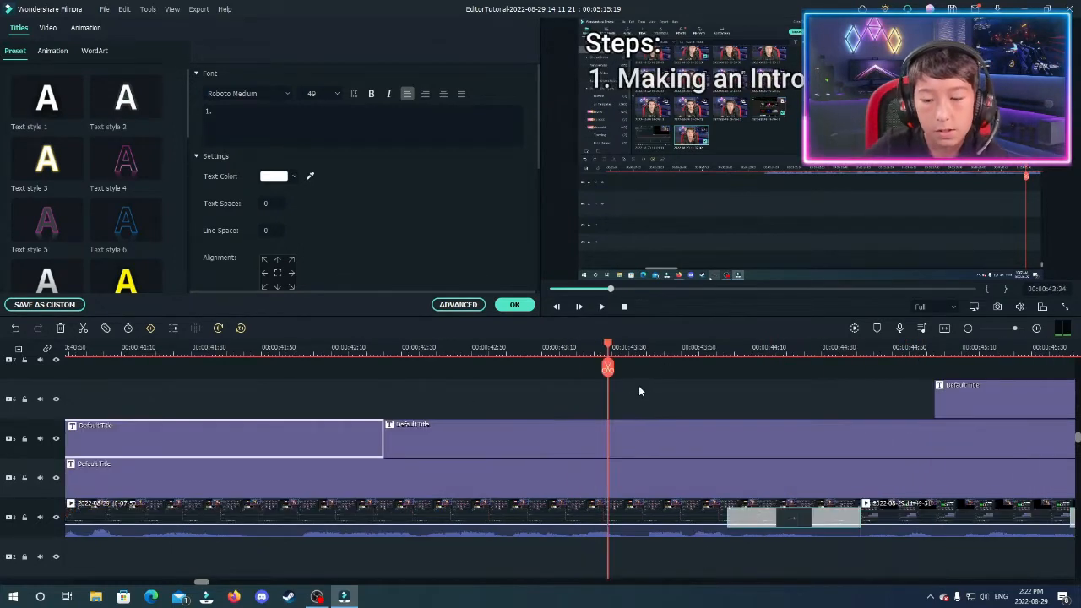
{"action": "scroll", "coordinate": [638, 385], "scroll_direction": "down", "scroll_amount": 3}
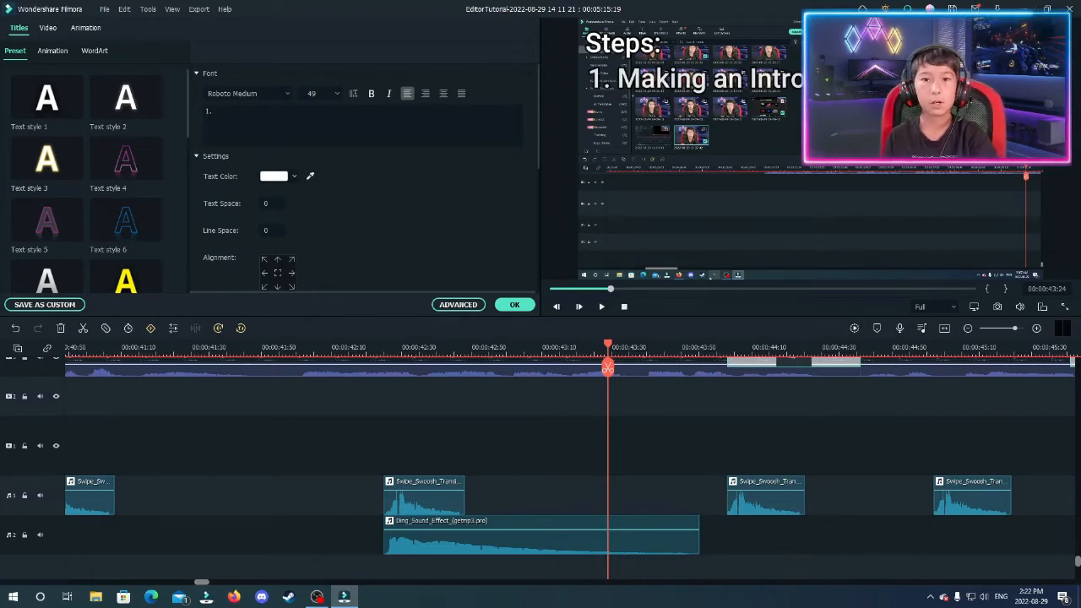
{"action": "key", "text": "space"}
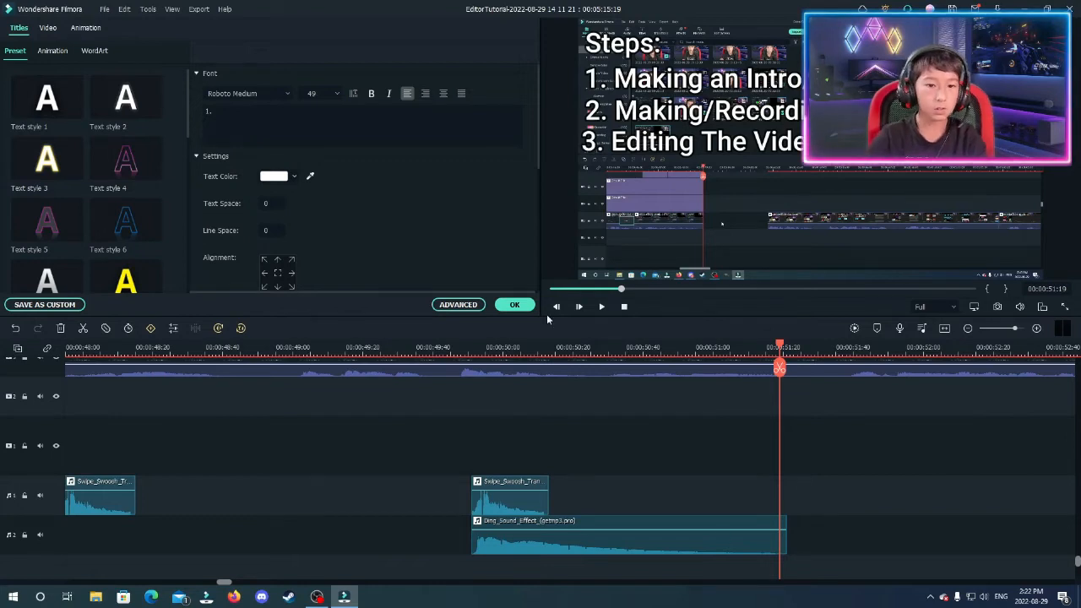
Step: Close the title editor and preview White Digital Wave 2 among the downloaded effects
{"action": "left_click", "coordinate": [516, 305]}
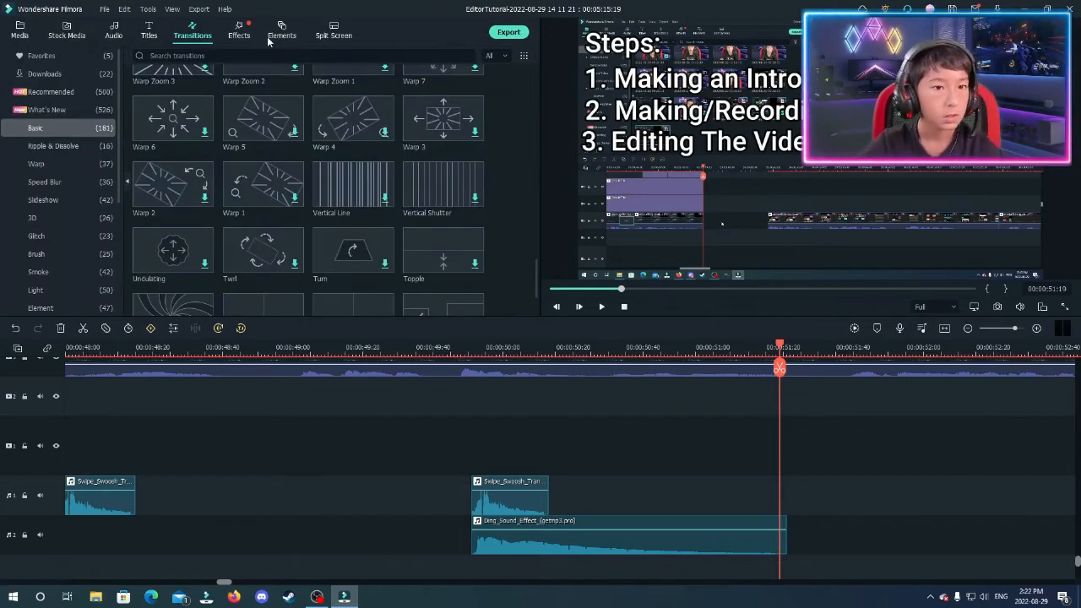
{"action": "left_click", "coordinate": [239, 35]}
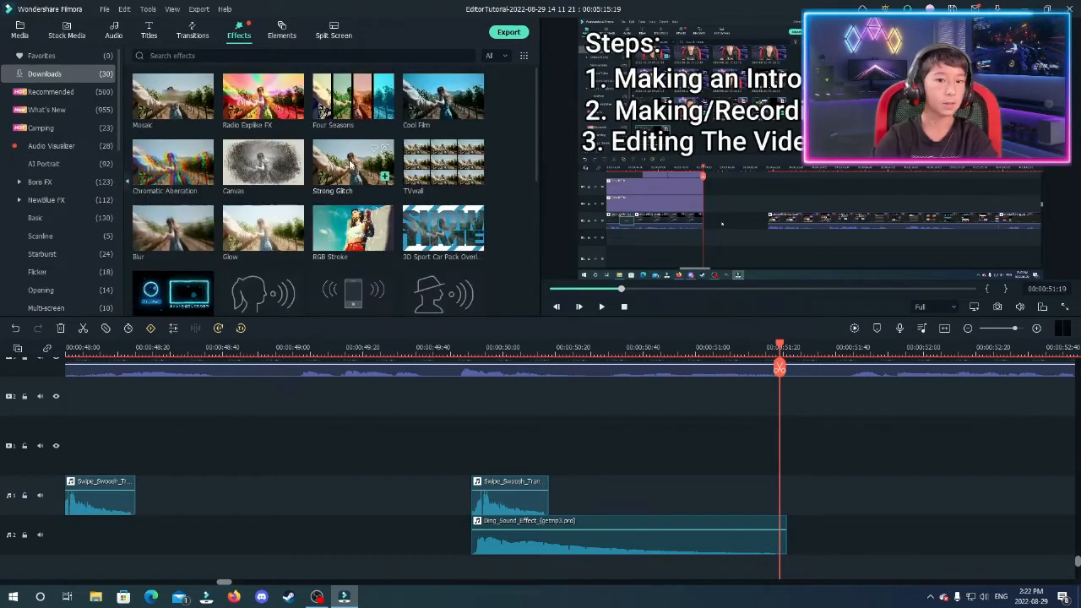
{"action": "scroll", "coordinate": [351, 166], "scroll_direction": "down", "scroll_amount": 5}
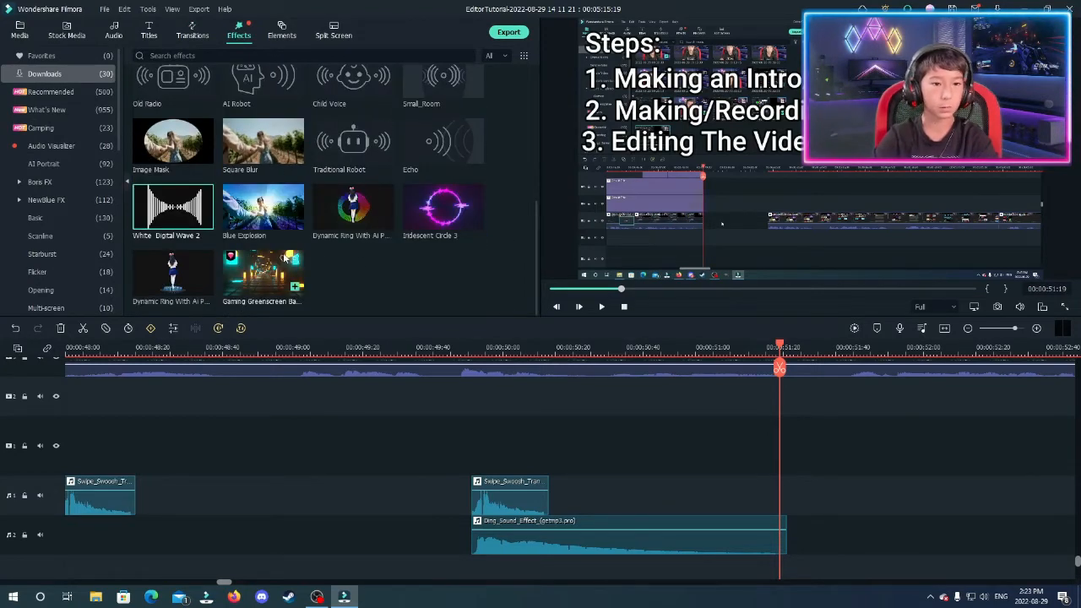
{"action": "left_click", "coordinate": [181, 226]}
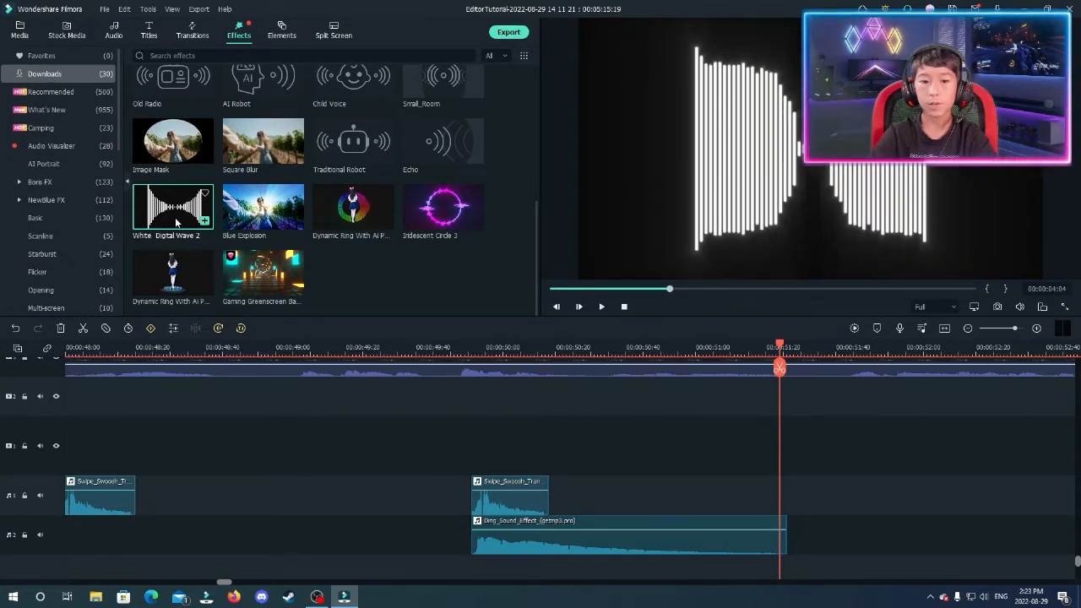
Step: Try out the White Digital Wave 2 effect on the track above the titles, removing it after playback
{"action": "scroll", "coordinate": [503, 437], "scroll_direction": "up", "scroll_amount": 5}
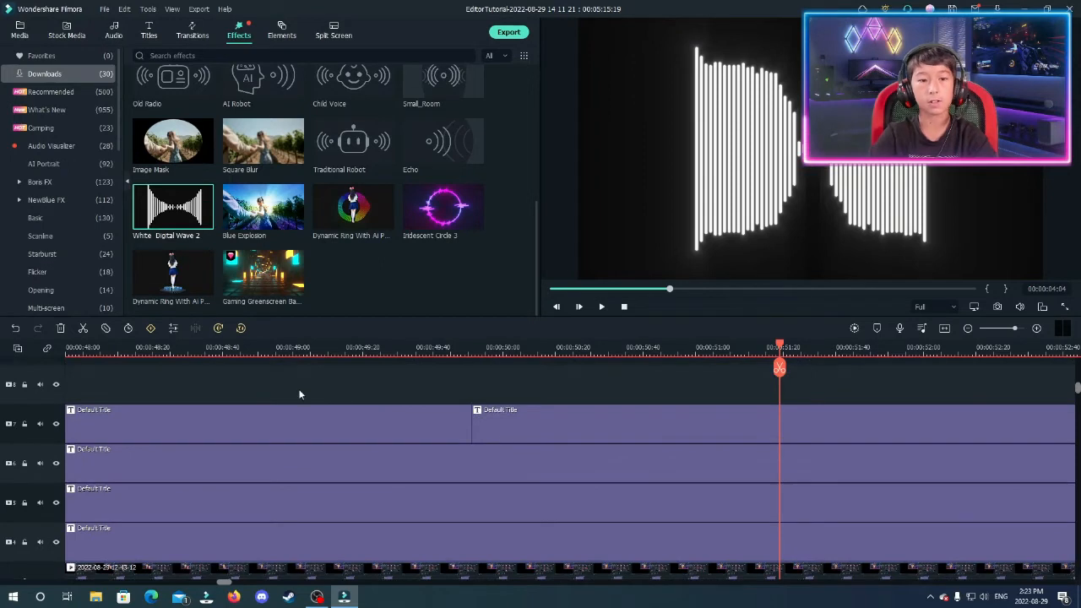
{"action": "left_click_drag", "start_coordinate": [163, 219], "coordinate": [466, 381]}
{"action": "left_click", "coordinate": [435, 347]}
{"action": "key", "text": "space"}
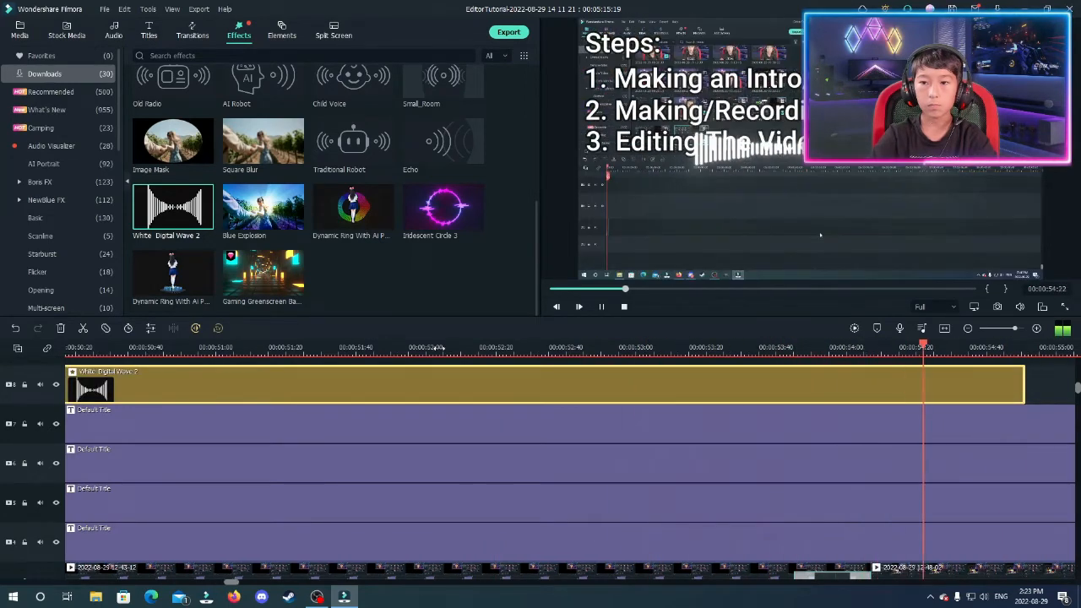
{"action": "key", "text": "space"}
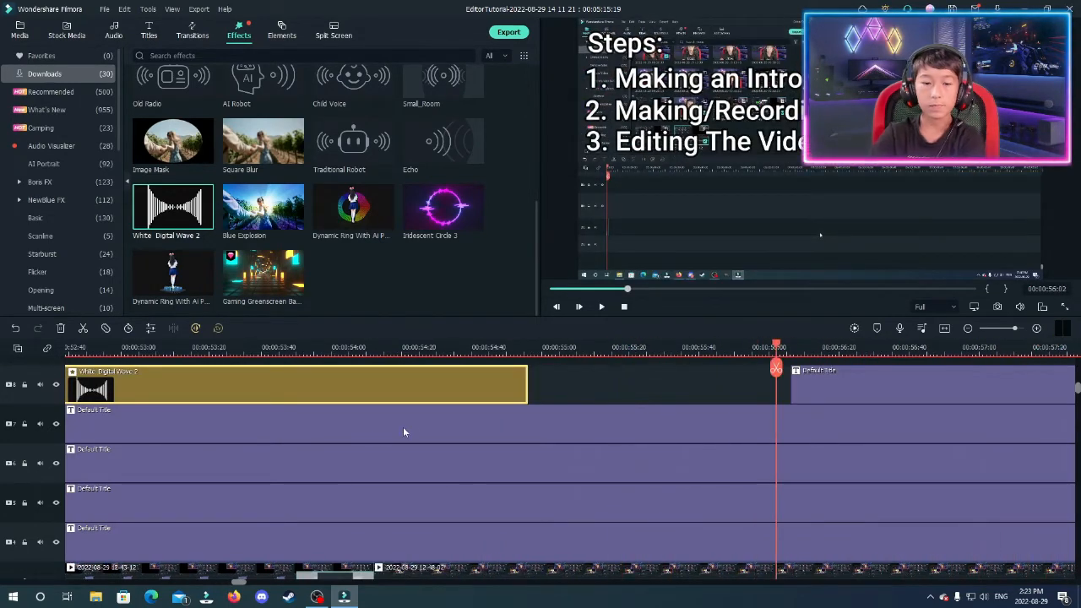
{"action": "key", "text": "Delete"}
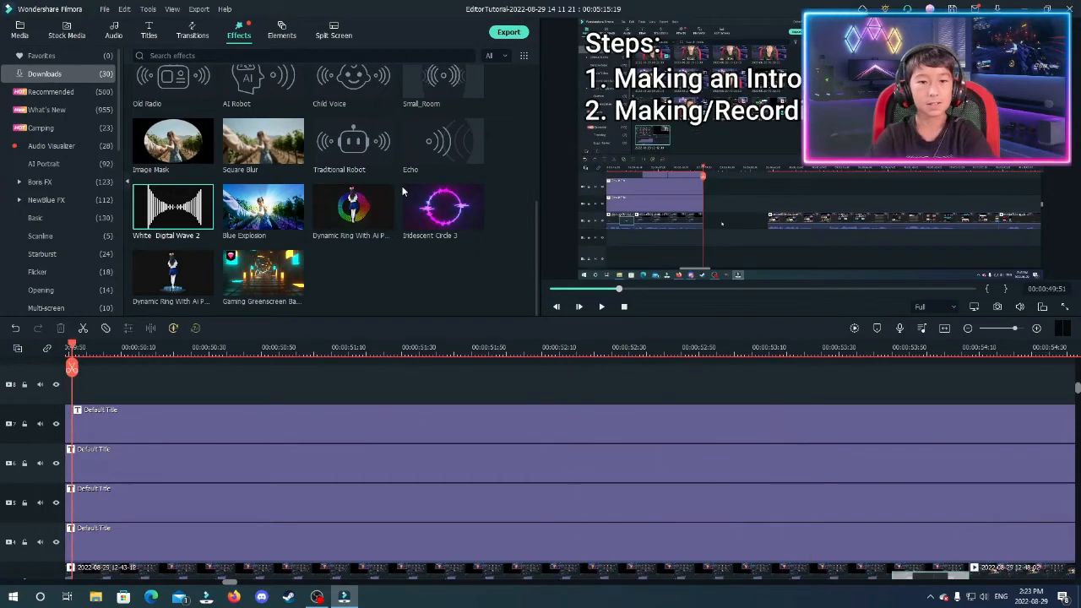
{"action": "scroll", "coordinate": [402, 188], "scroll_direction": "up", "scroll_amount": 5}
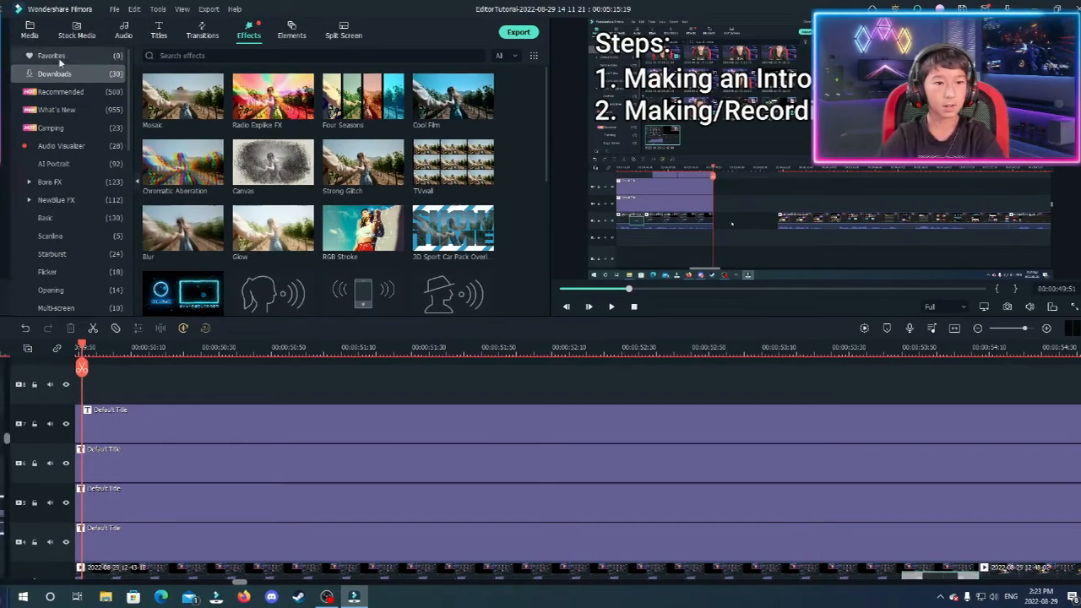